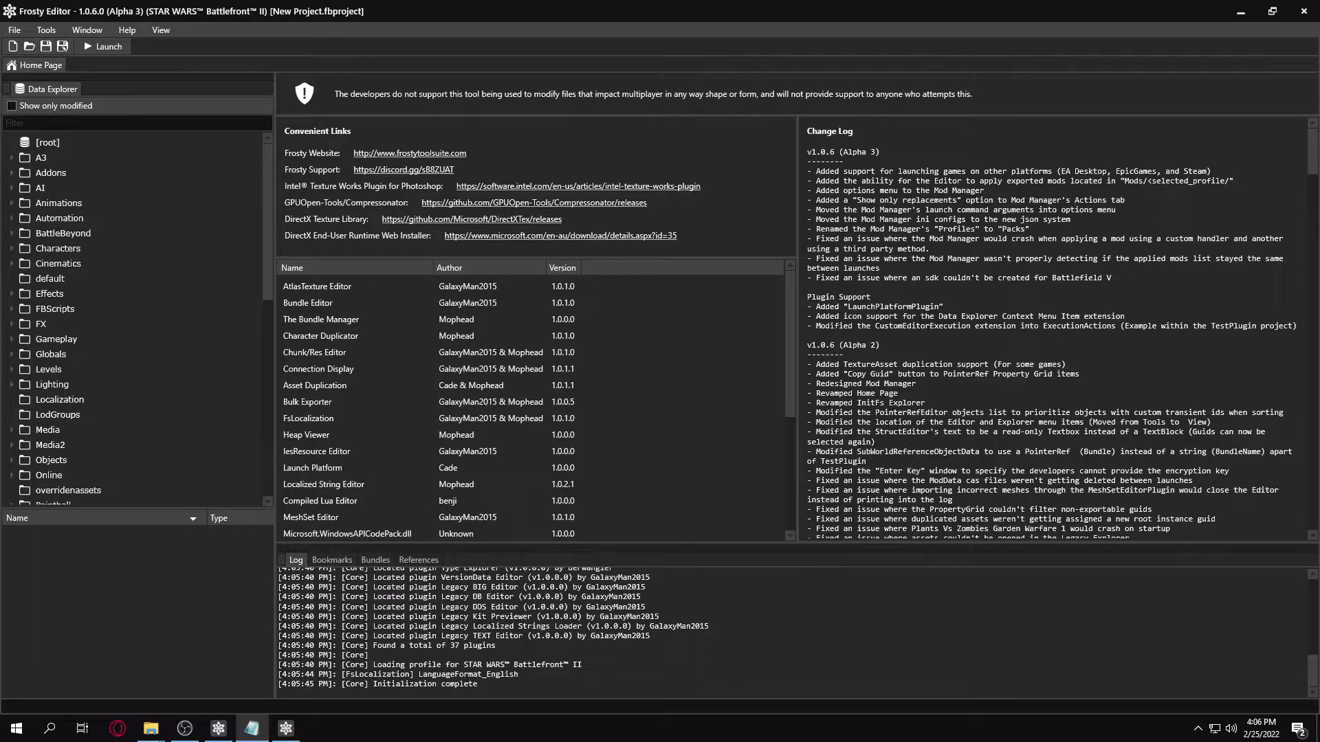
- Open the VUR_CloneCommando_01 asset from Characters/Hero/CloneCommando/CloneCommando_01
left_click(12, 248)
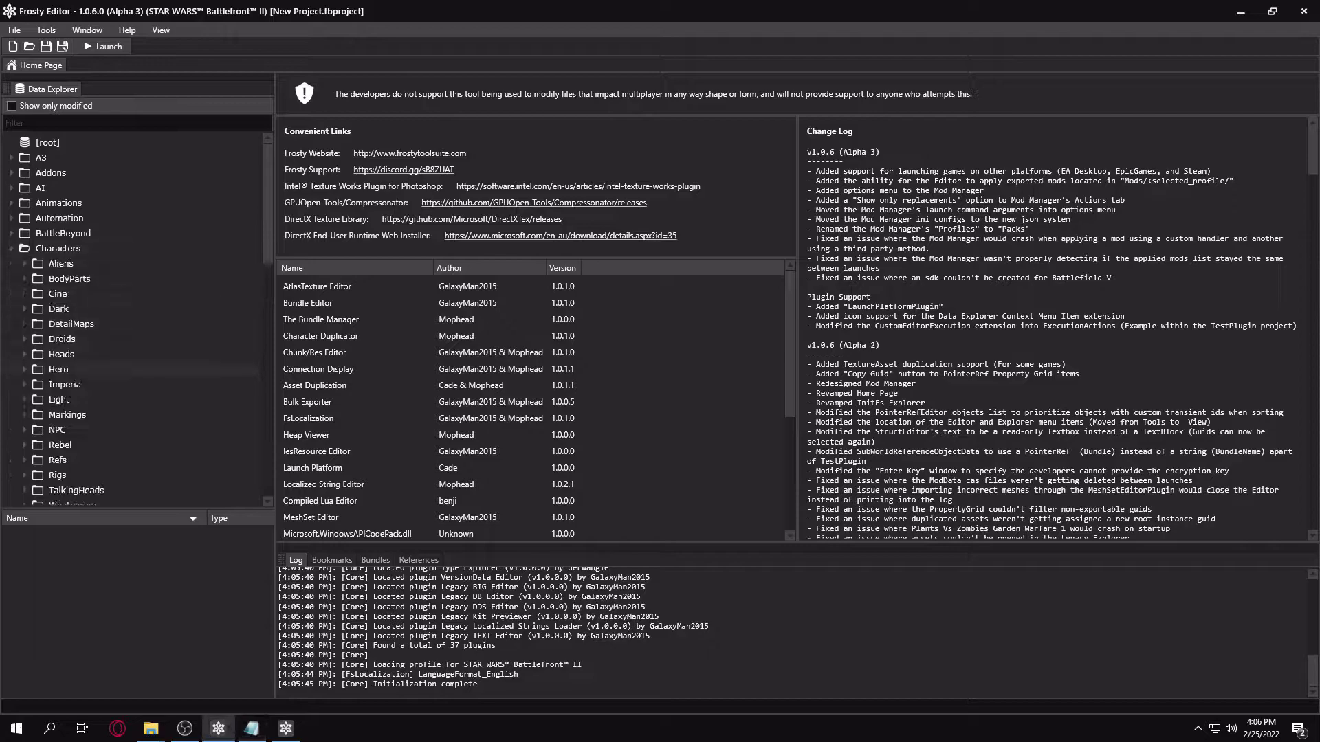
left_click(25, 370)
scroll(28, 379, "down", 6)
double_click(96, 353)
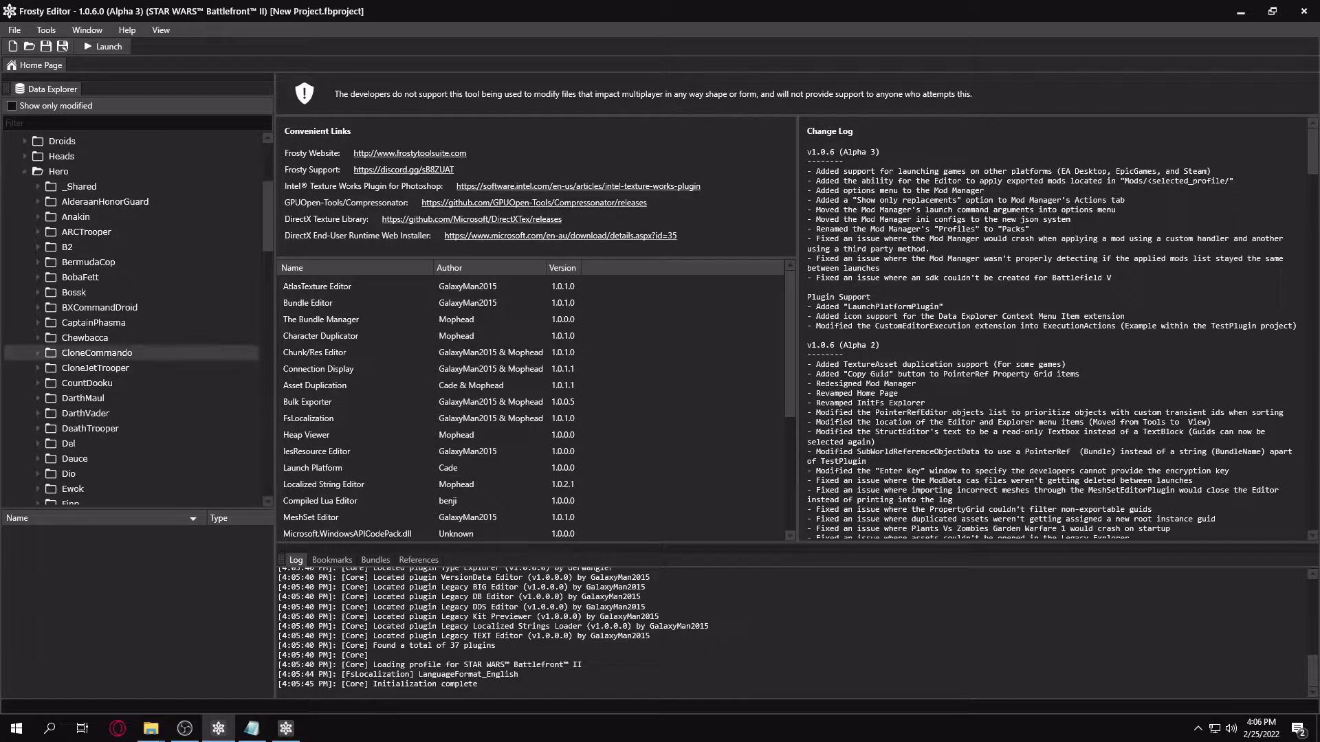
left_click(117, 368)
double_click(77, 535)
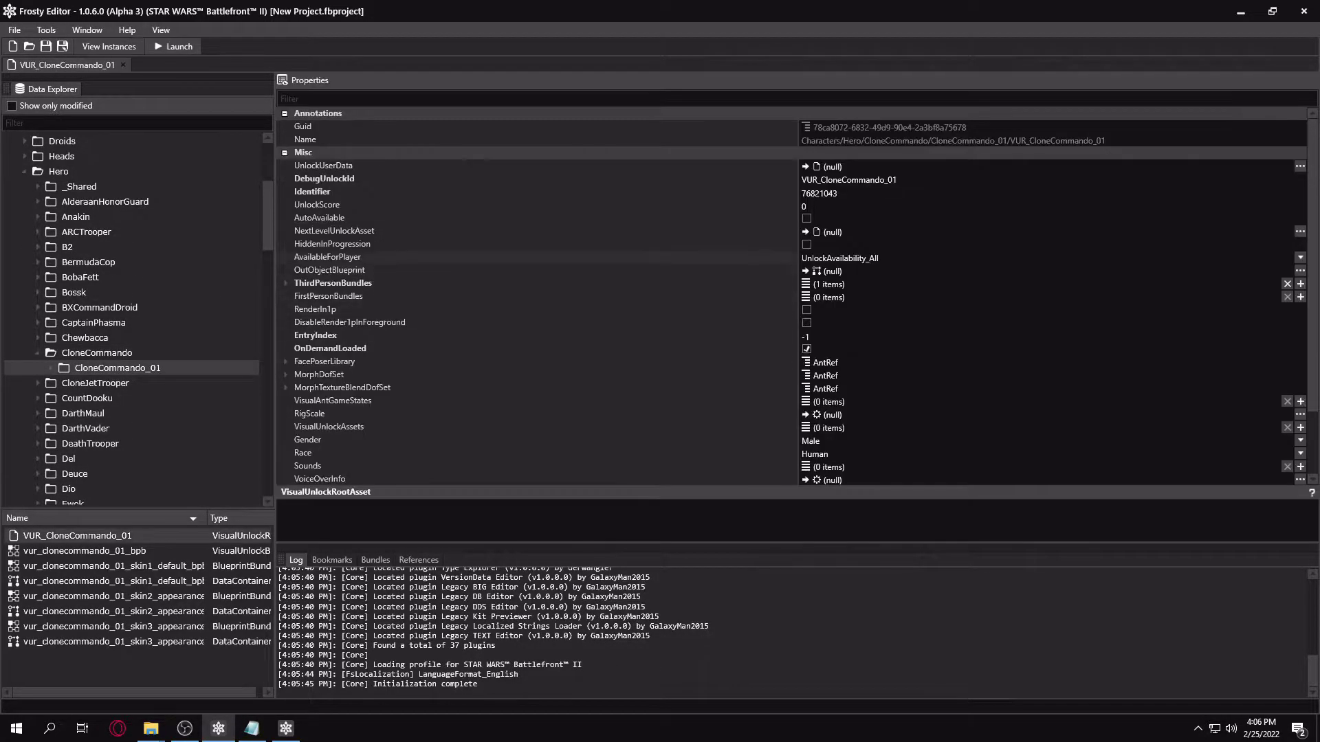
- Add an entry to the root asset's VisualUnlockAssets and create a VisualUnlockSkinAsset in it
scroll(797, 296, "down", 2)
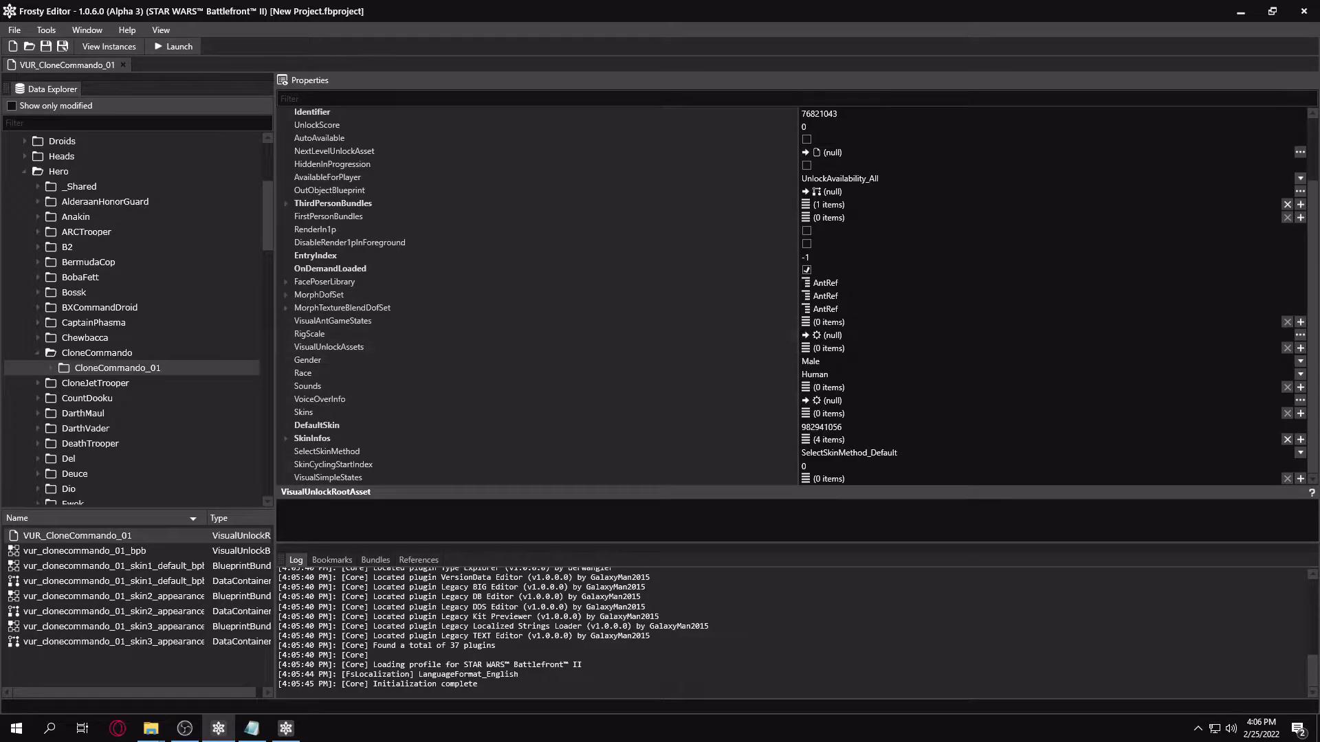
left_click(1300, 348)
left_click(286, 347)
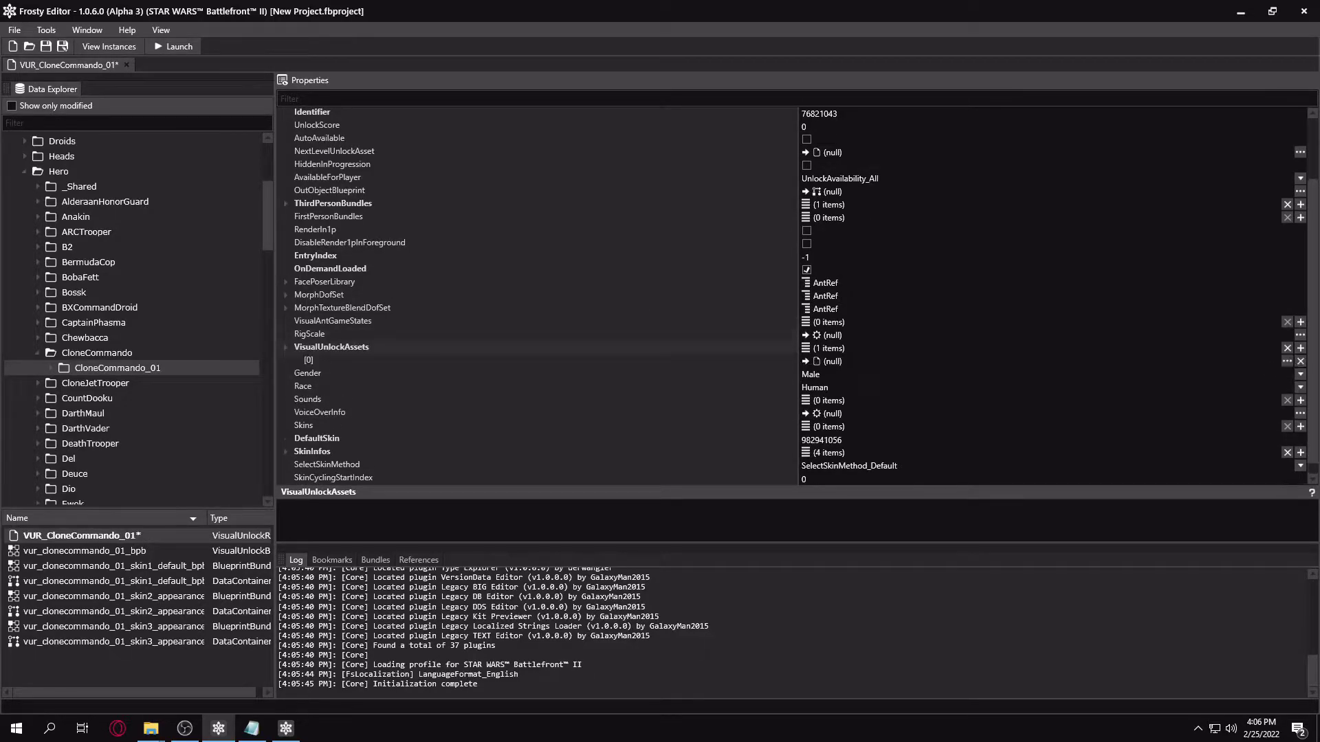
left_click(1287, 361)
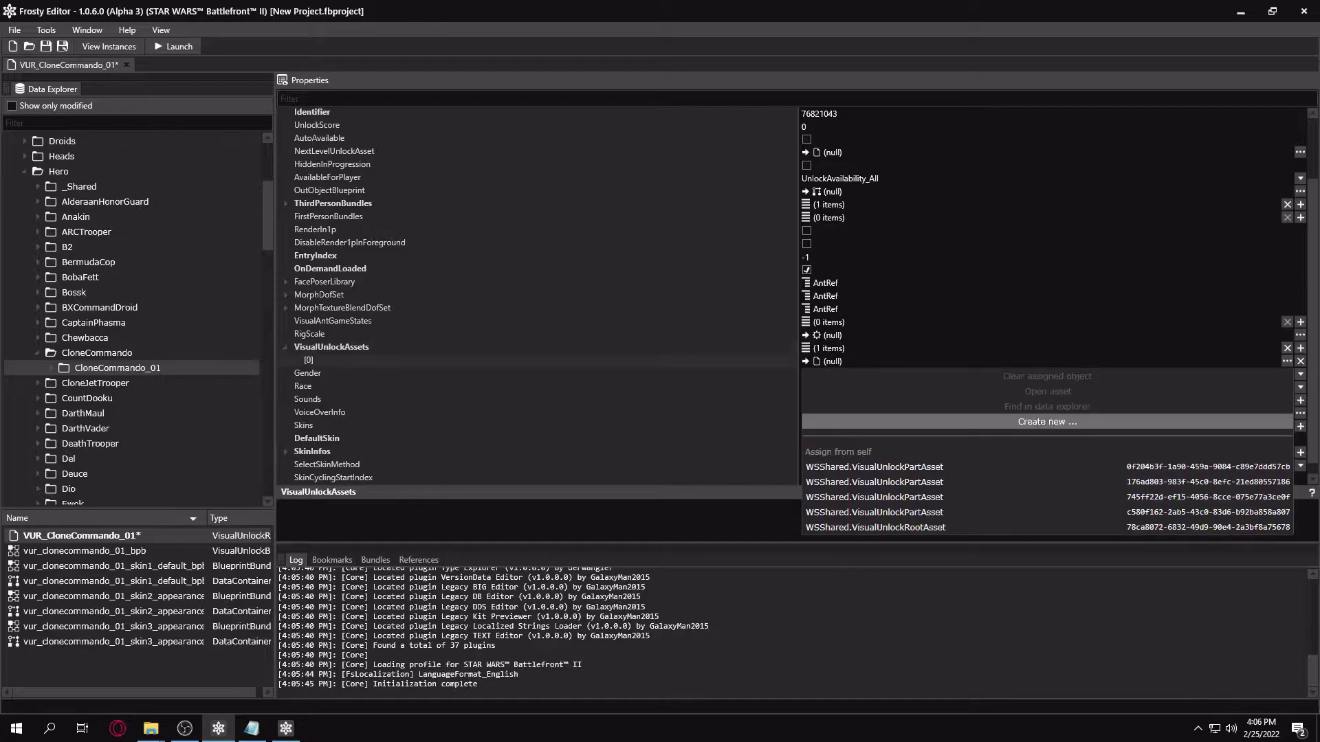
left_click(1047, 421)
left_click(500, 264)
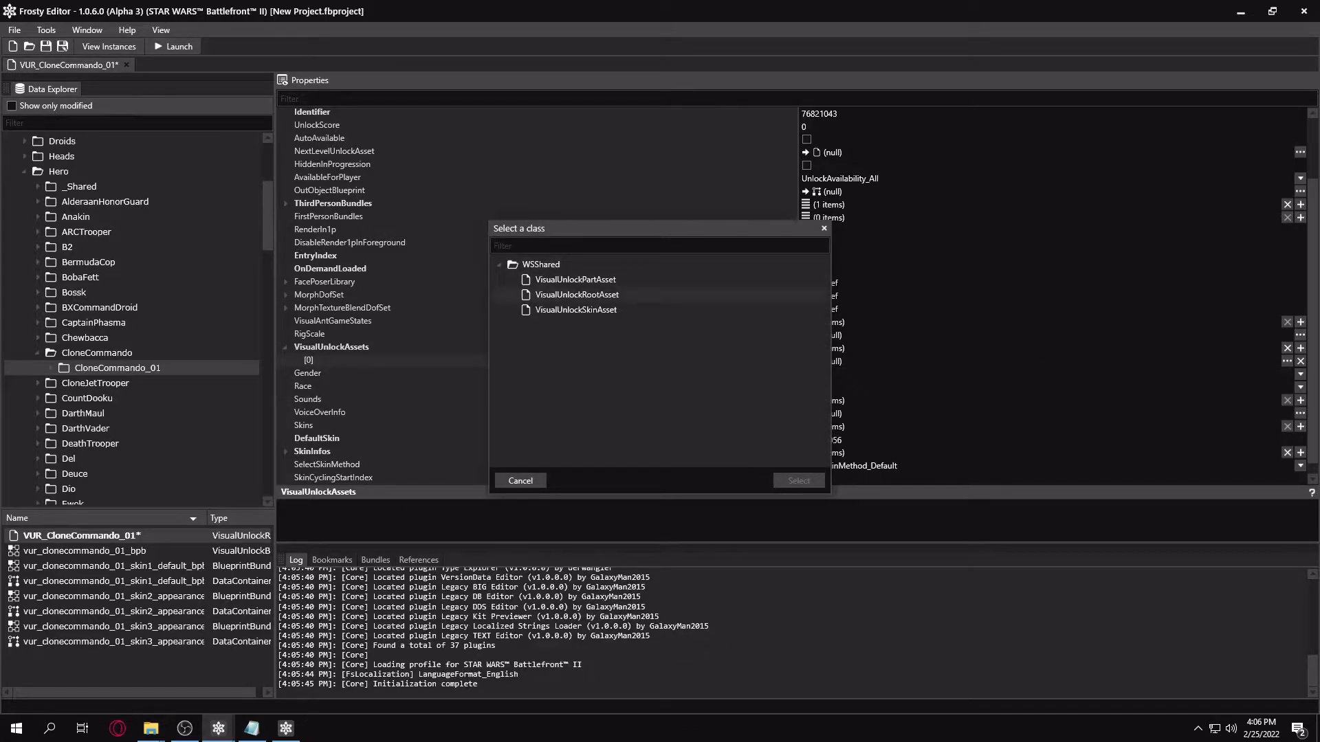
double_click(576, 310)
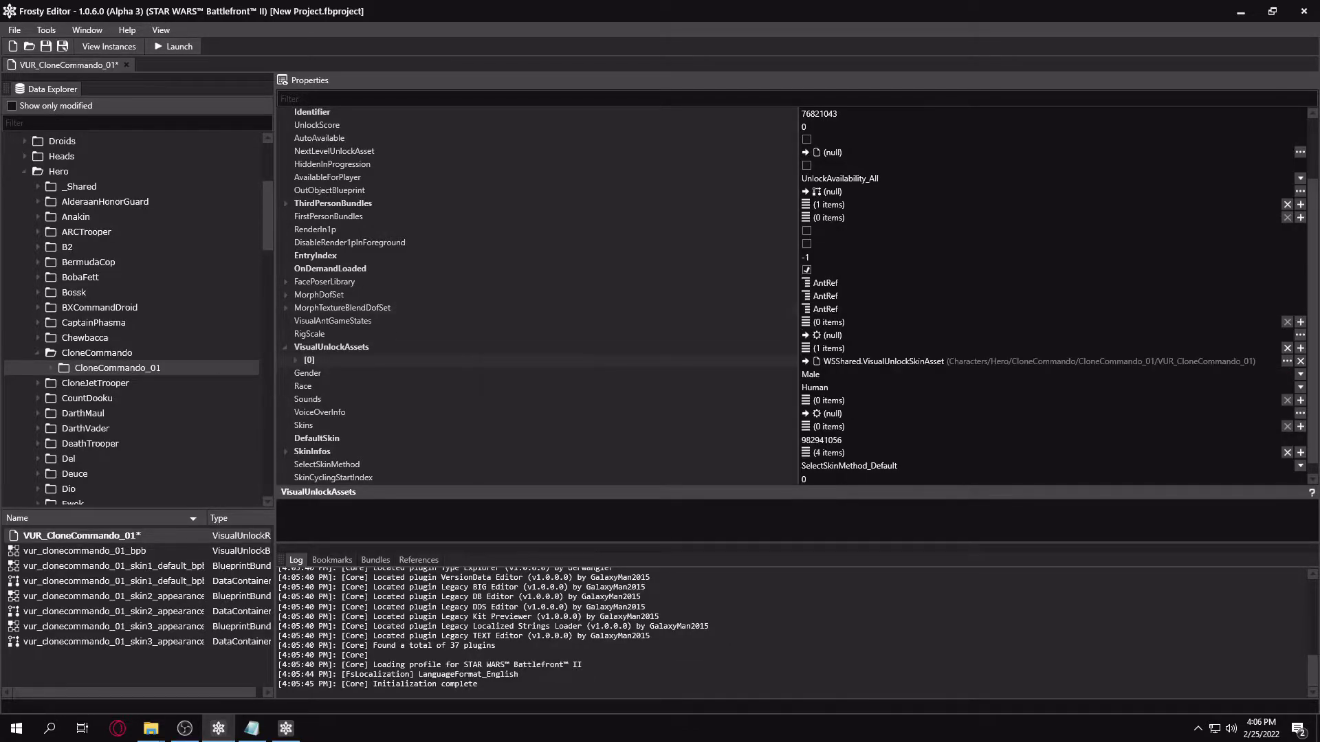
- Generate a random identifier in FNV Hasher & Metadata Calculator and set the skin asset's Identifier to it, 908575428
left_click(296, 360)
scroll(296, 361, "down", 7)
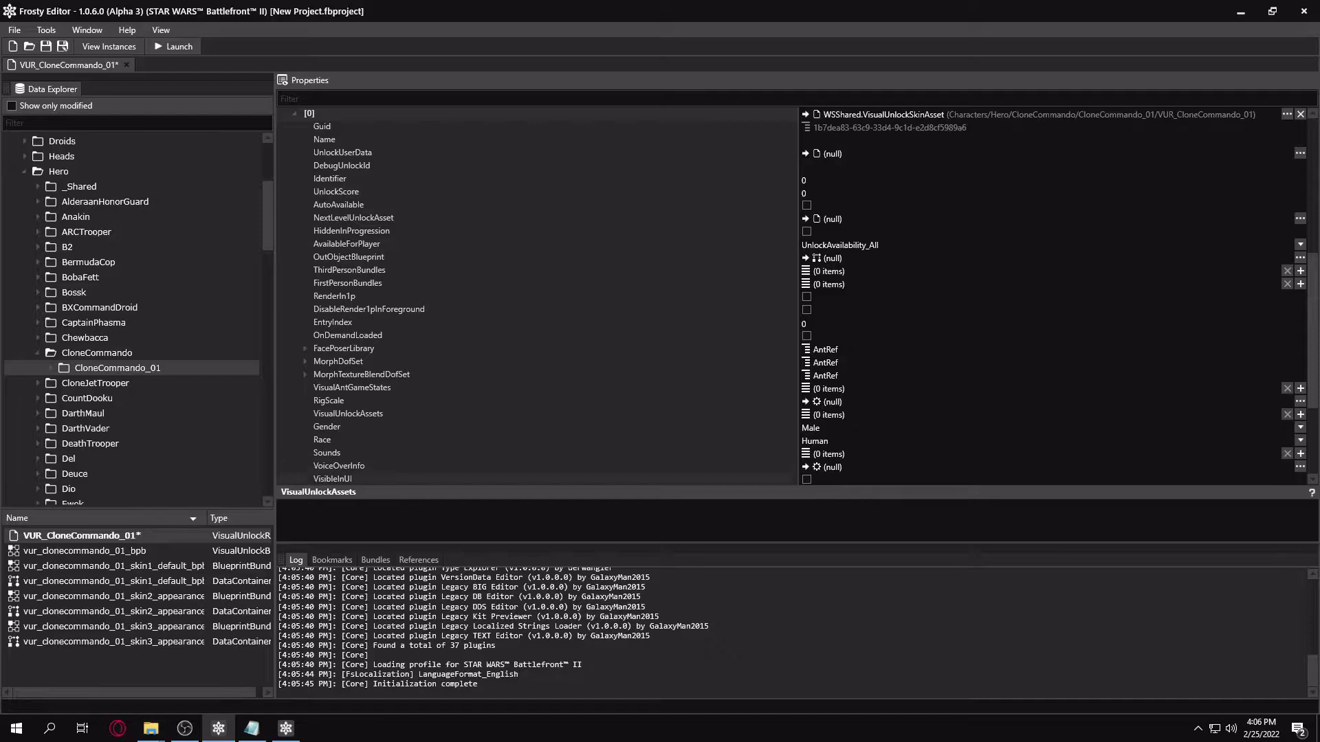
scroll(797, 296, "down", 2)
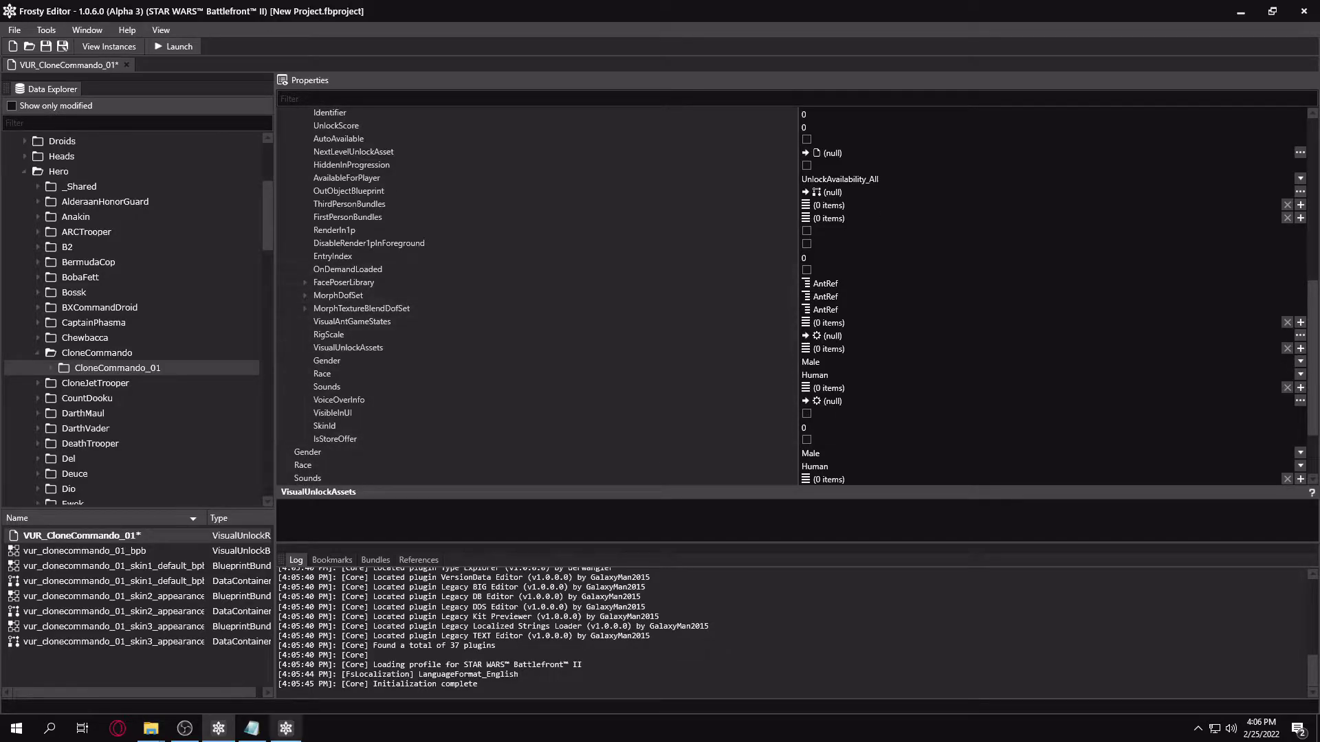
left_click(286, 729)
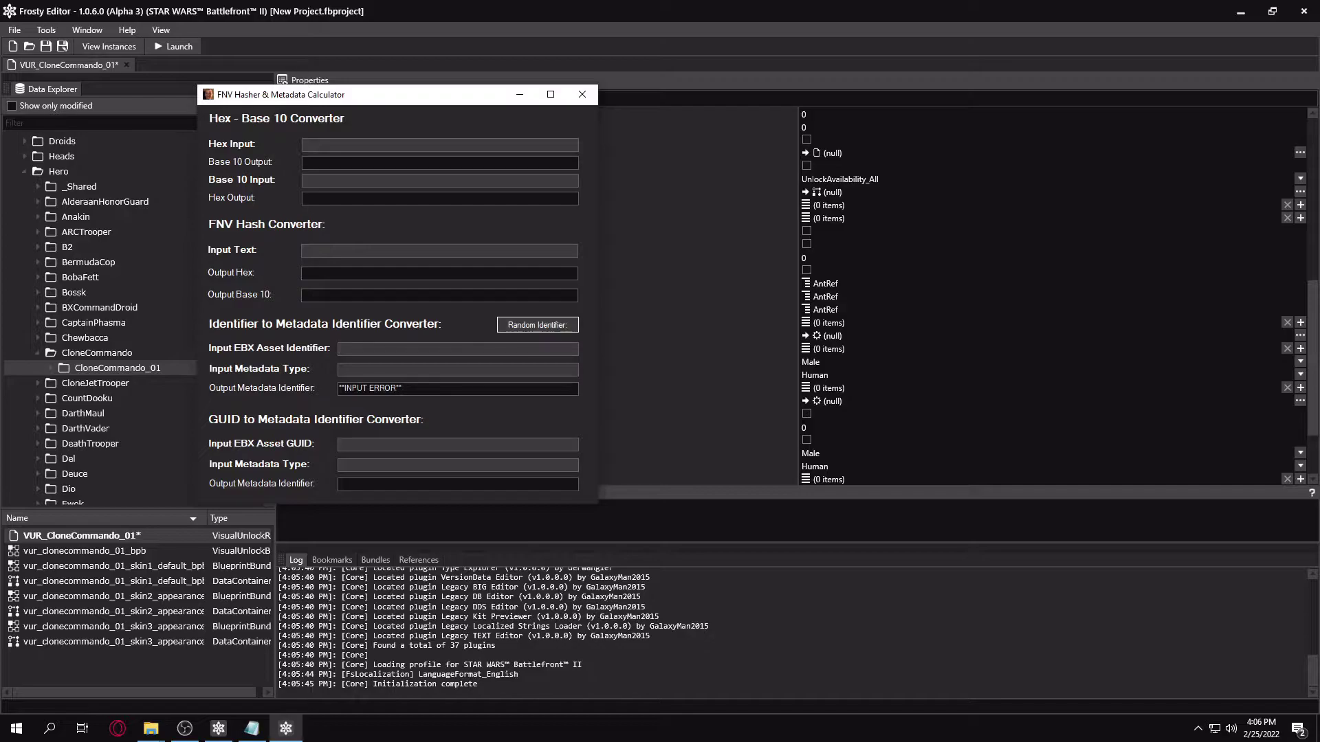
left_click(537, 324)
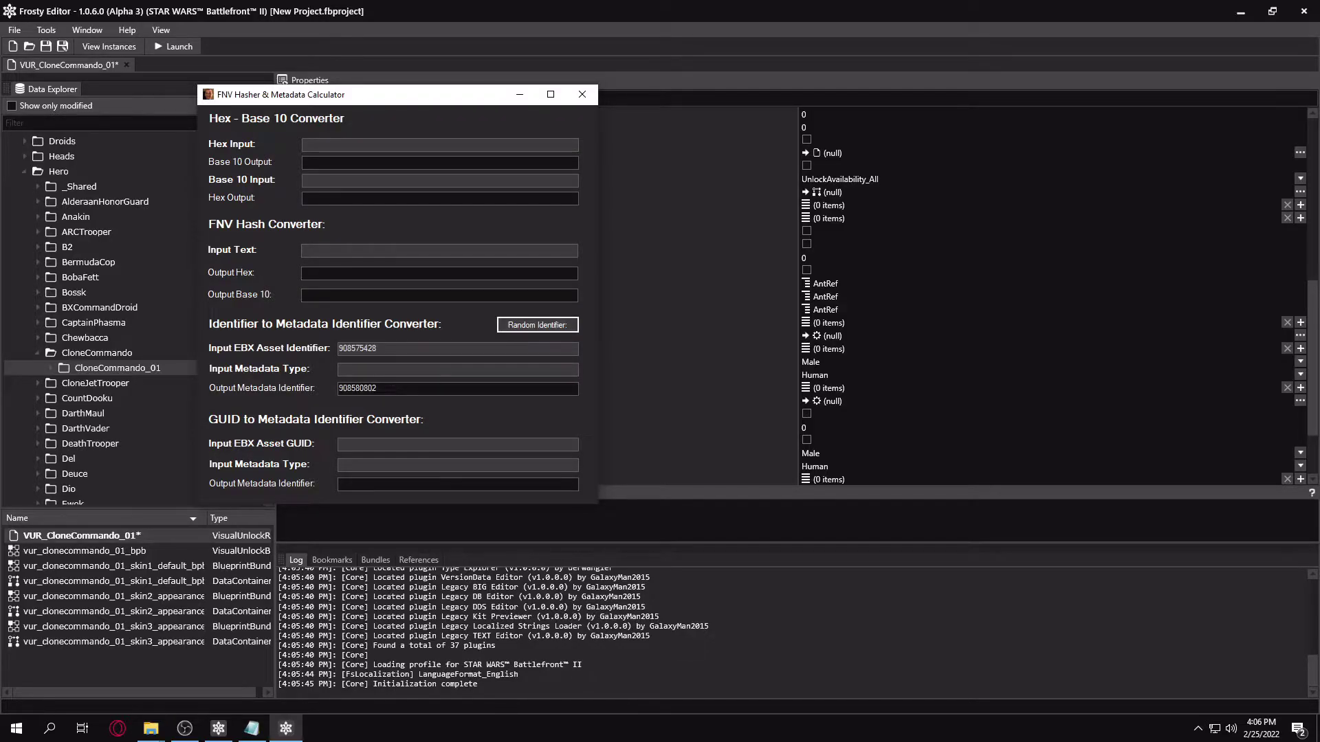
double_click(358, 348)
key("ctrl+c")
left_click(660, 246)
scroll(660, 254, "up", 2)
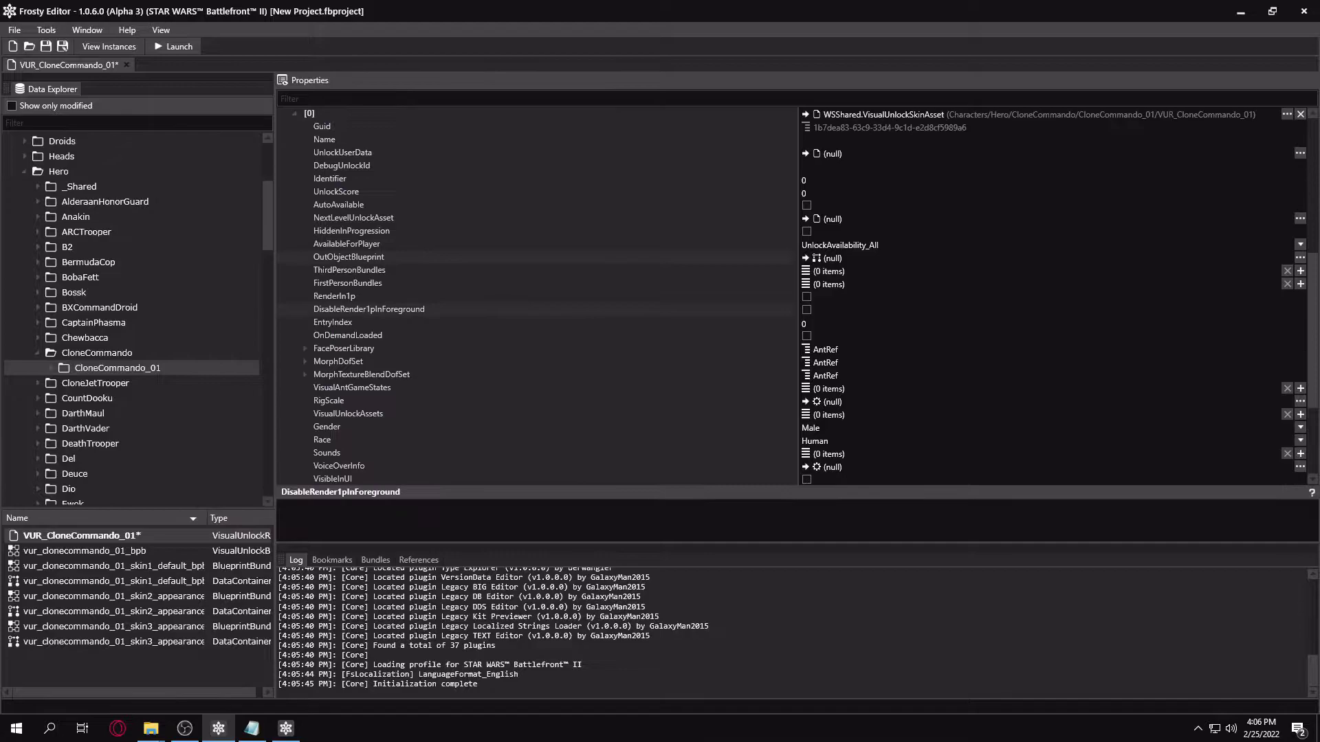
double_click(804, 181)
key("ctrl+v")
- Generate another random identifier in FNV Hasher & Metadata Calculator and set the skin asset's SkinId to it, 526969725
scroll(790, 296, "down", 2)
left_click(286, 729)
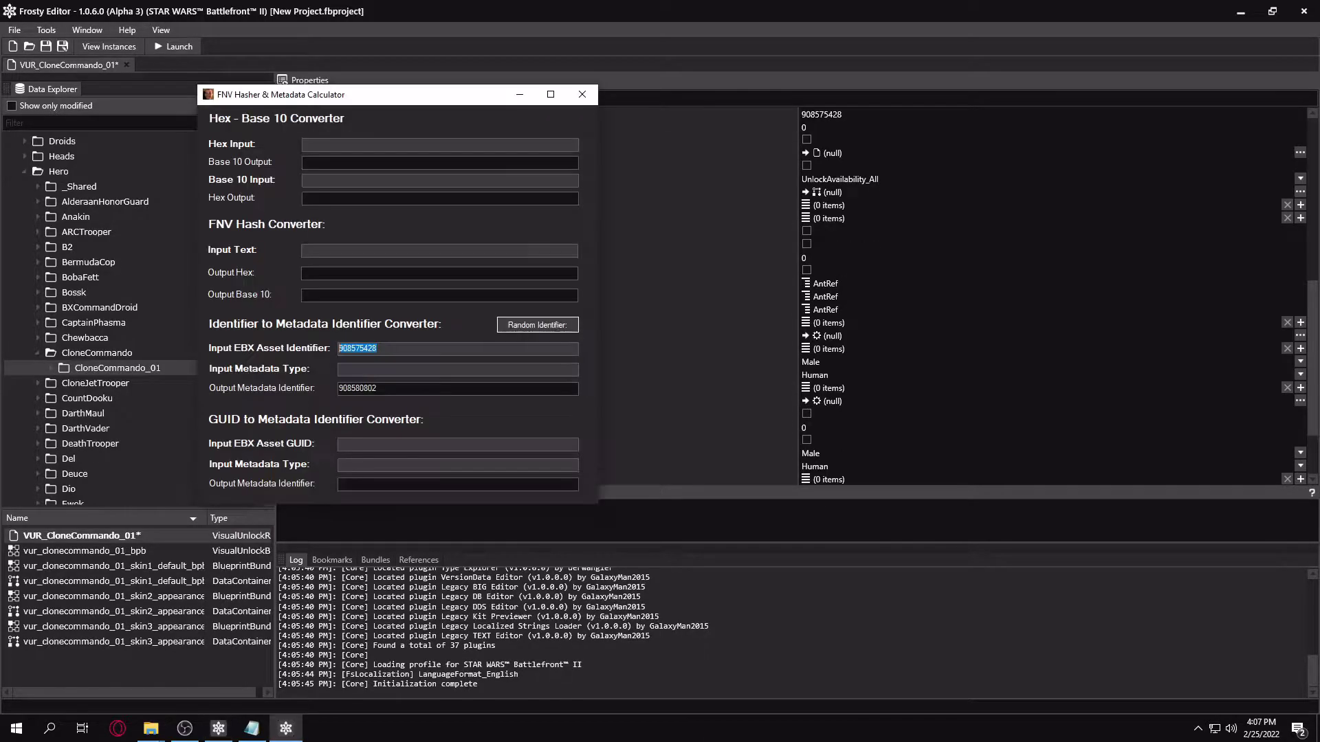
left_click(538, 325)
double_click(358, 348)
key("ctrl+c")
left_click(804, 427)
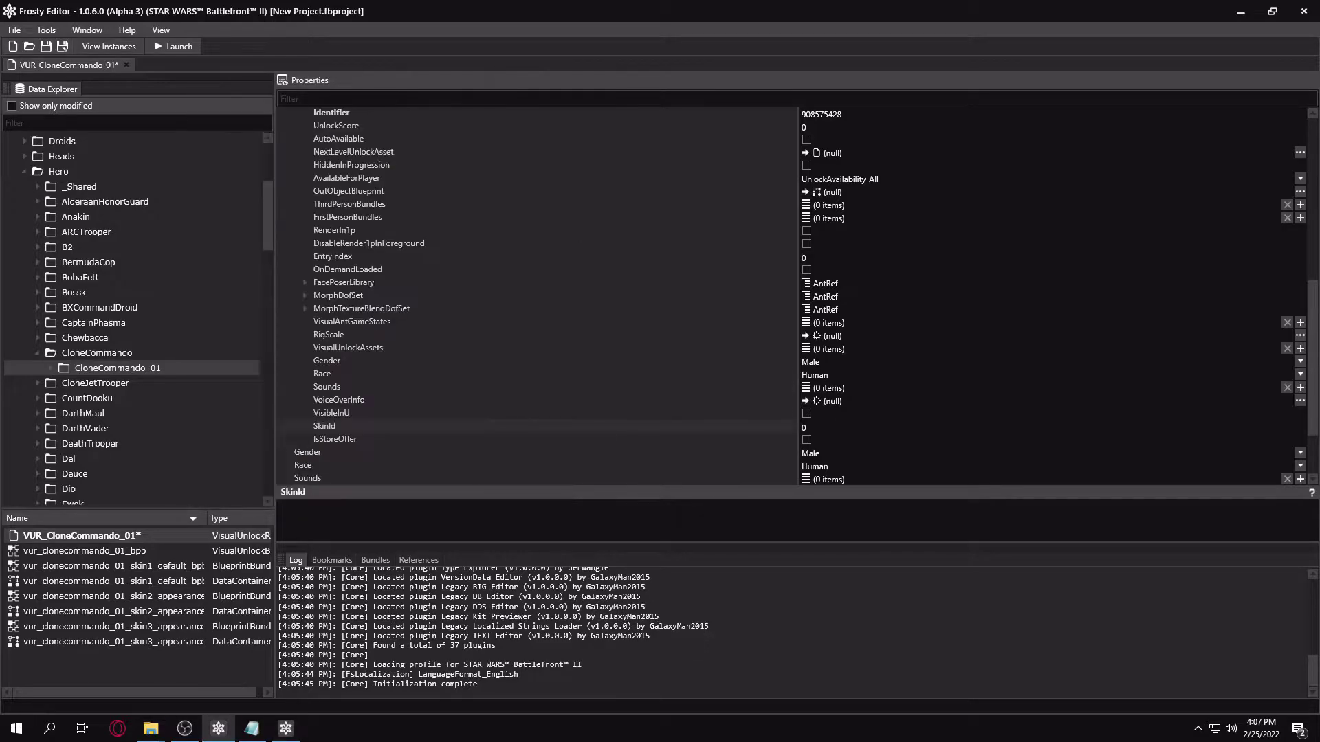
double_click(804, 427)
key("ctrl+v")
left_click(592, 270)
- Add an entry to the skin asset's own VisualUnlockAssets and create a VisualUnlockPartAsset in it
left_click(550, 348)
scroll(797, 295, "up", 3)
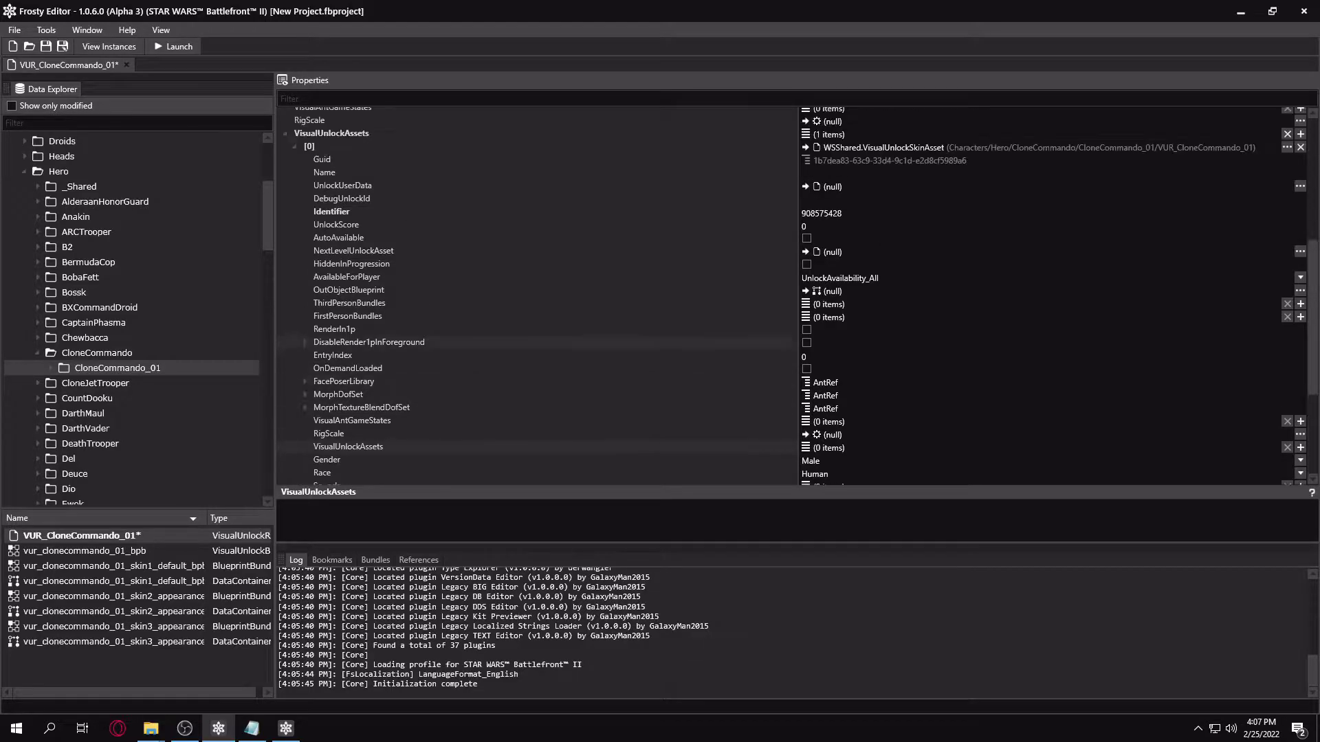
scroll(798, 295, "down", 3)
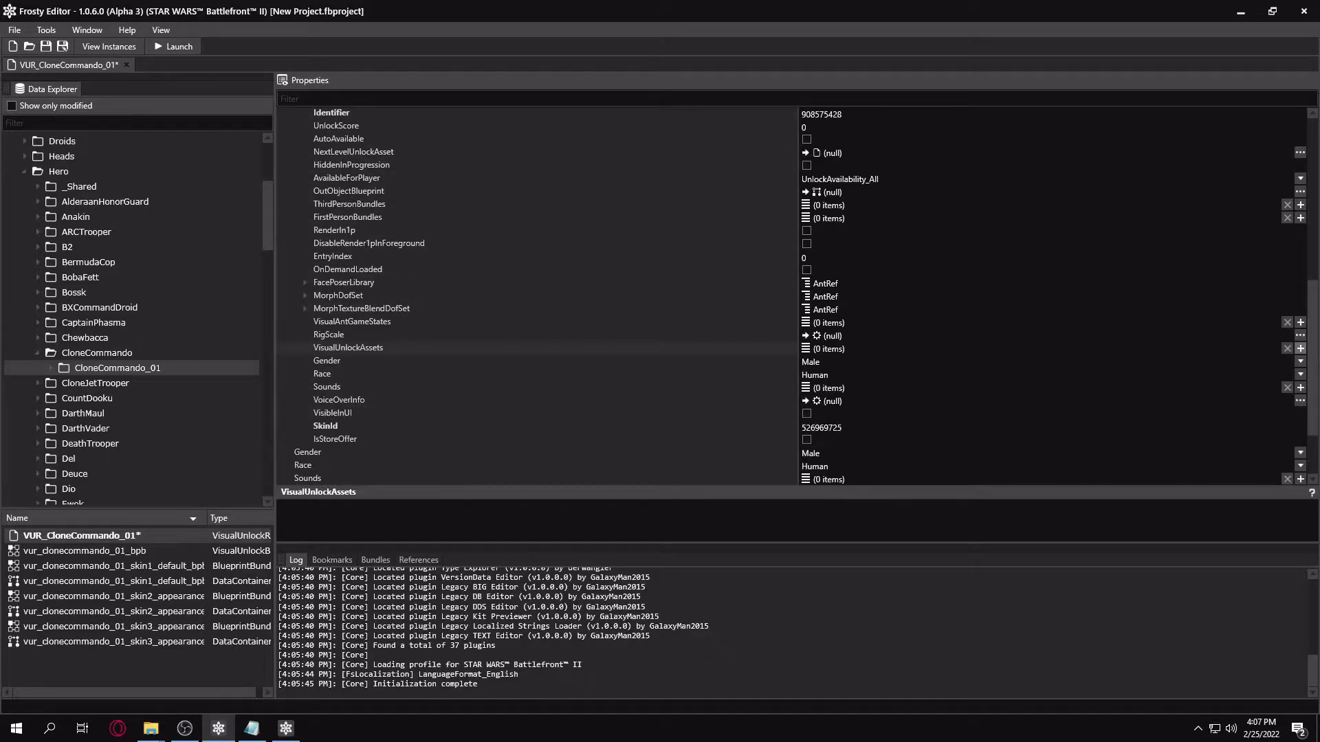
left_click(1300, 349)
left_click(305, 347)
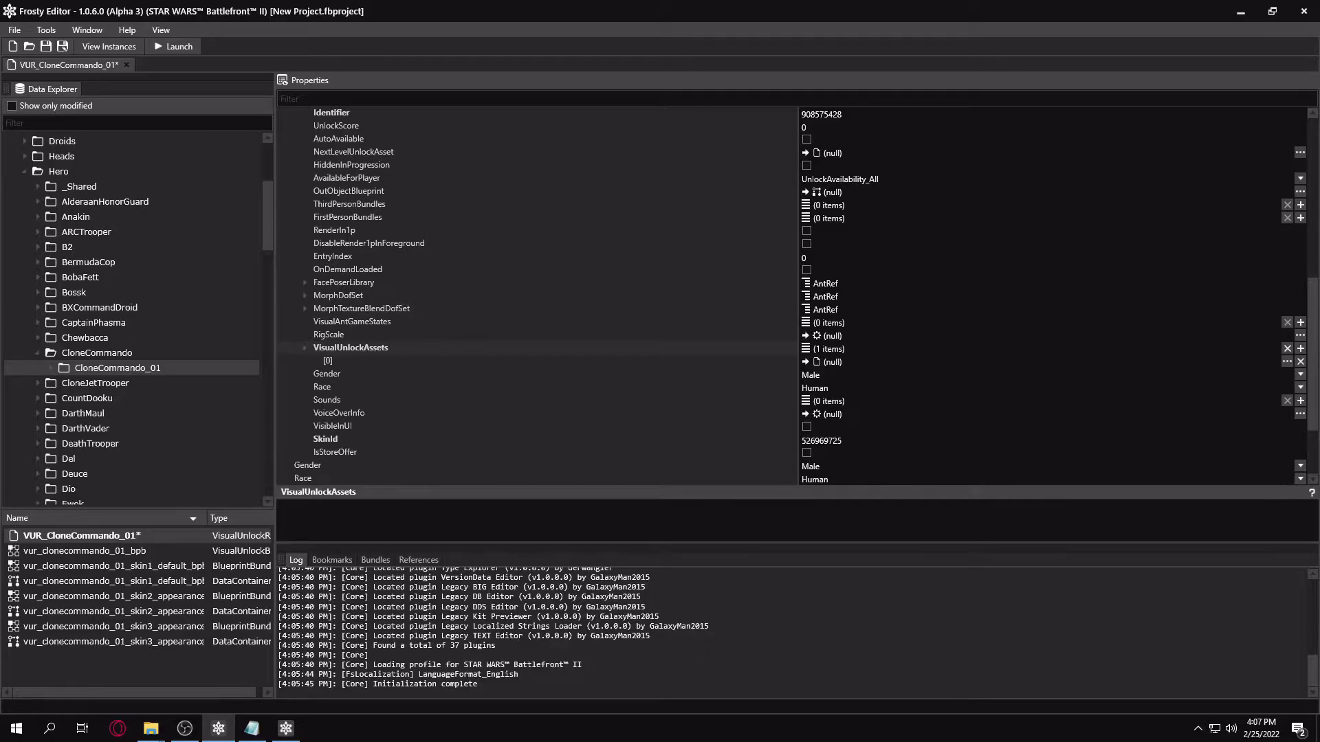
left_click(1286, 362)
left_click(1047, 421)
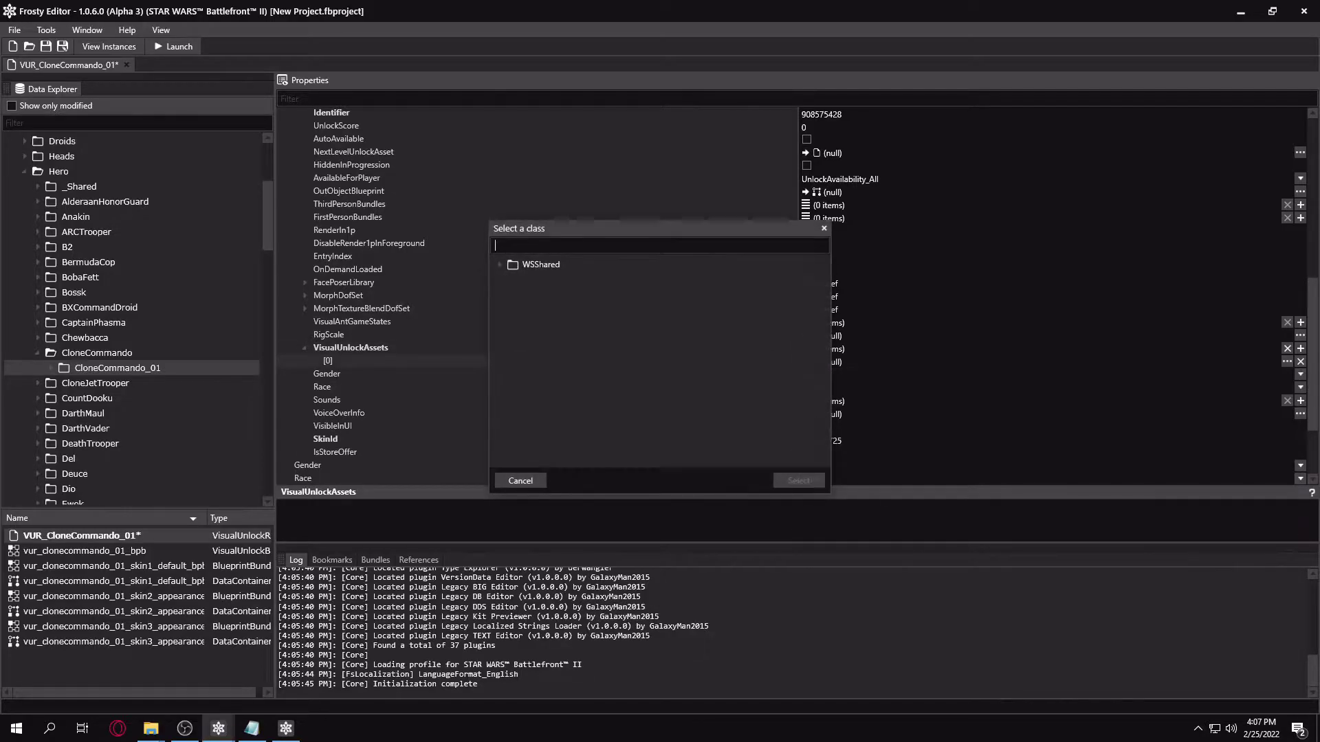
double_click(575, 281)
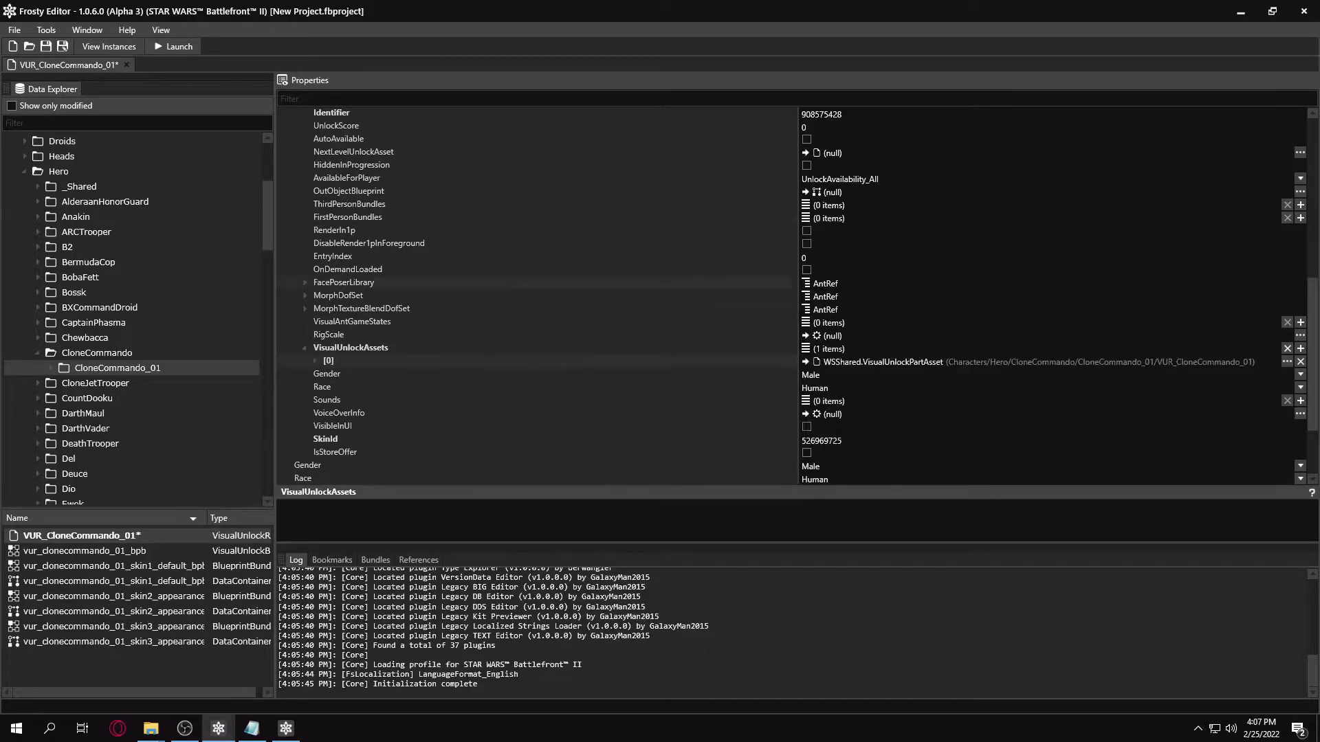
- Copy the skin asset's SkinId, 526969725, into the nested part asset's SkinId
left_click(314, 361)
scroll(330, 382, "down", 12)
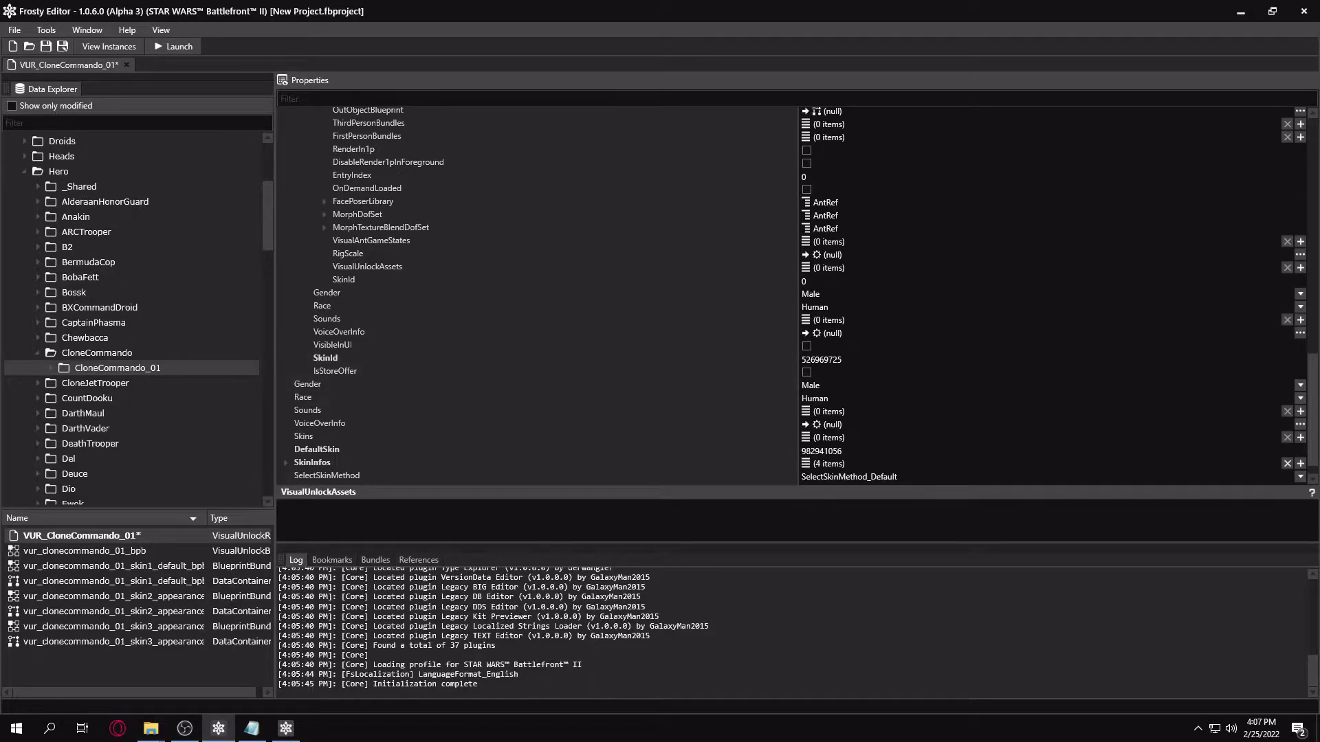
double_click(822, 360)
key("ctrl+c")
double_click(803, 281)
key("ctrl+v")
- Generate a new random identifier in FNV Hasher & Metadata Calculator and set the part asset's Identifier to it, 267803988
scroll(797, 297, "up", 5)
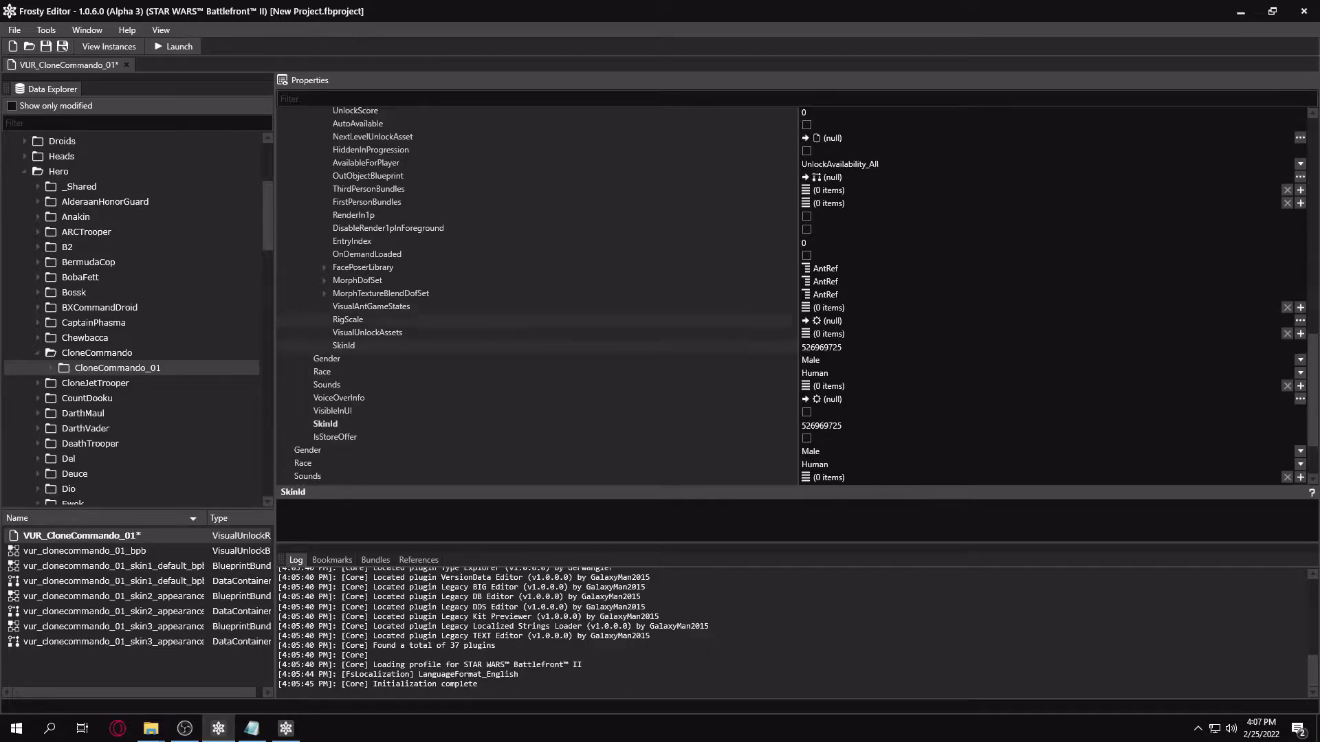
left_click(804, 198)
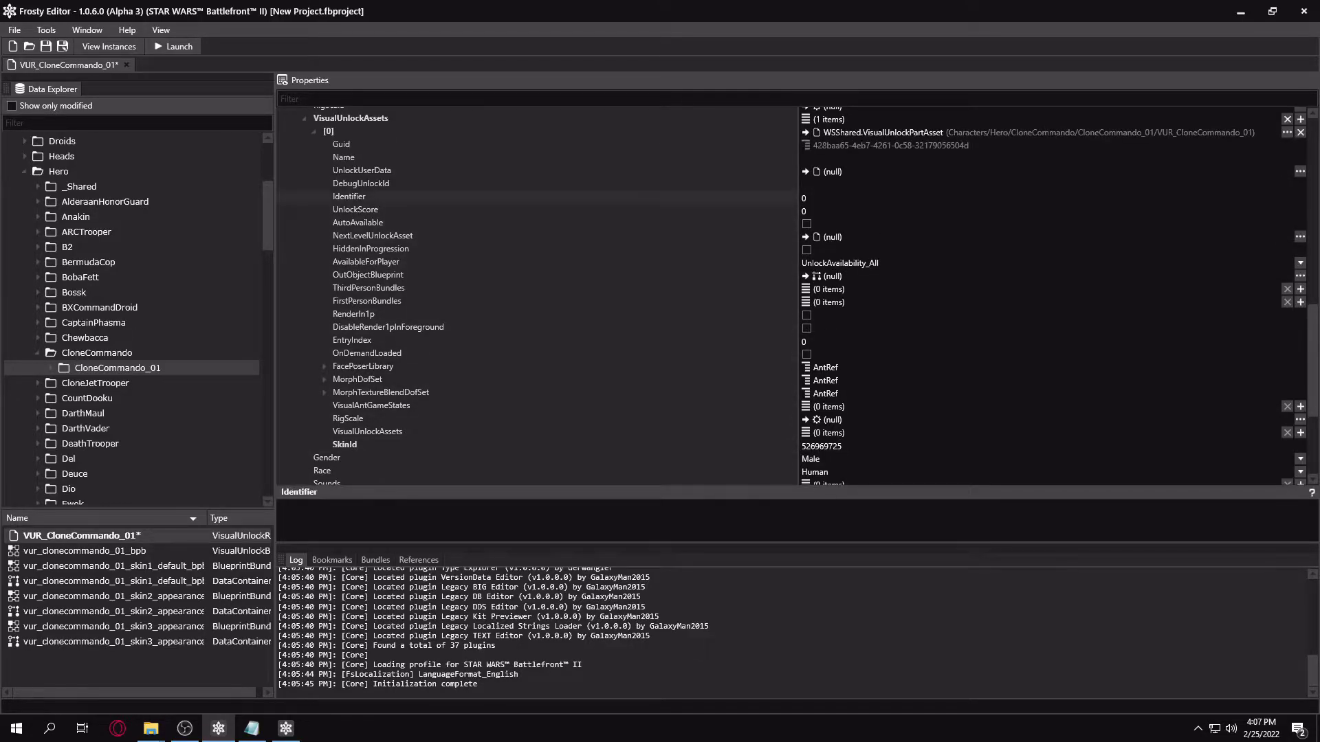
left_click(286, 728)
left_click(537, 326)
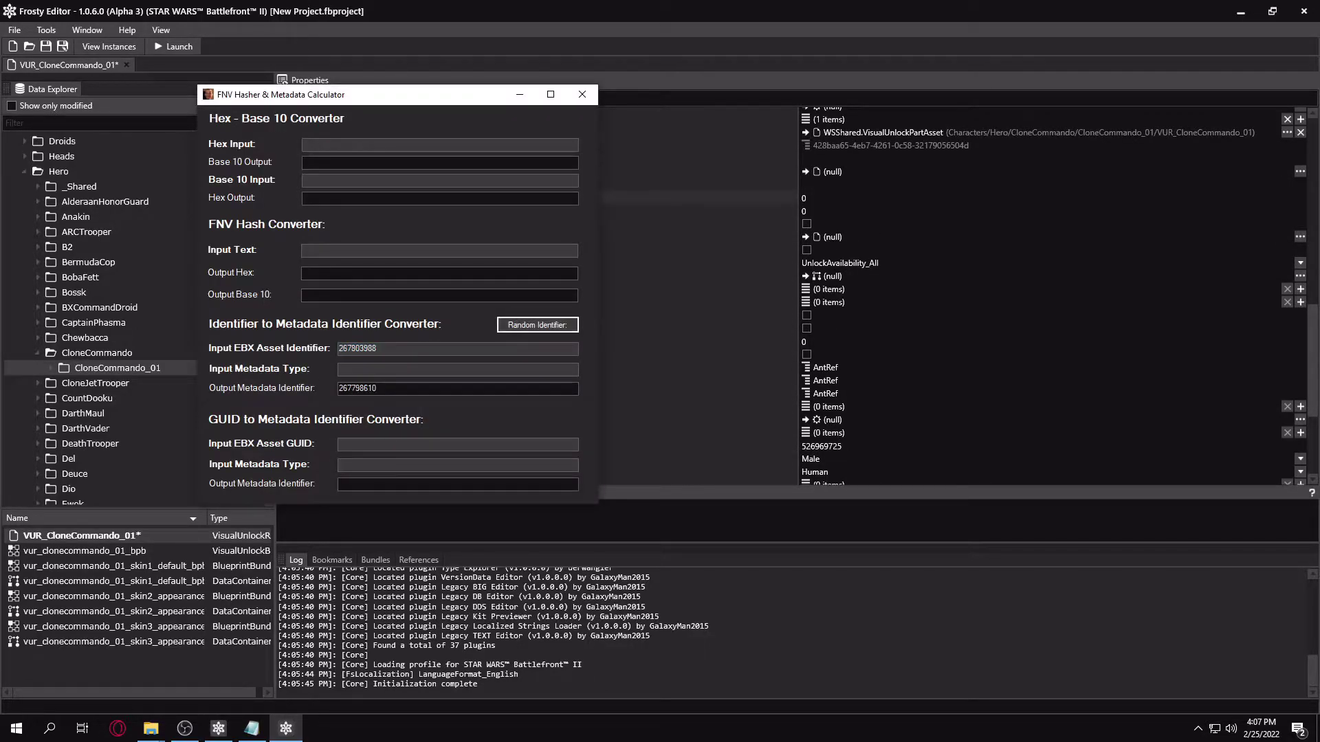
double_click(359, 348)
key("ctrl+c")
double_click(805, 198)
key("ctrl+v")
left_click(619, 131)
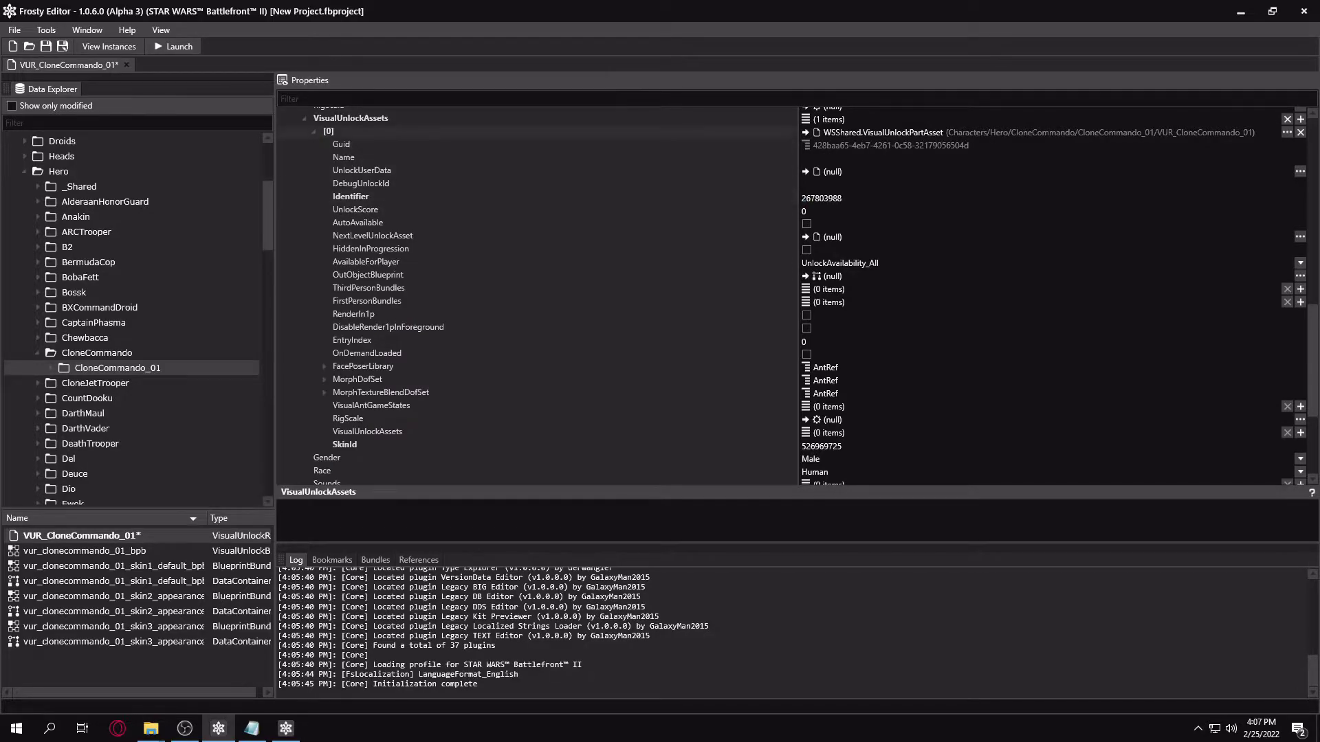
- Add a fifth entry to SkinInfos and set its Identifier to the skin asset's SkinId, 526969725
scroll(536, 333, "down", 5)
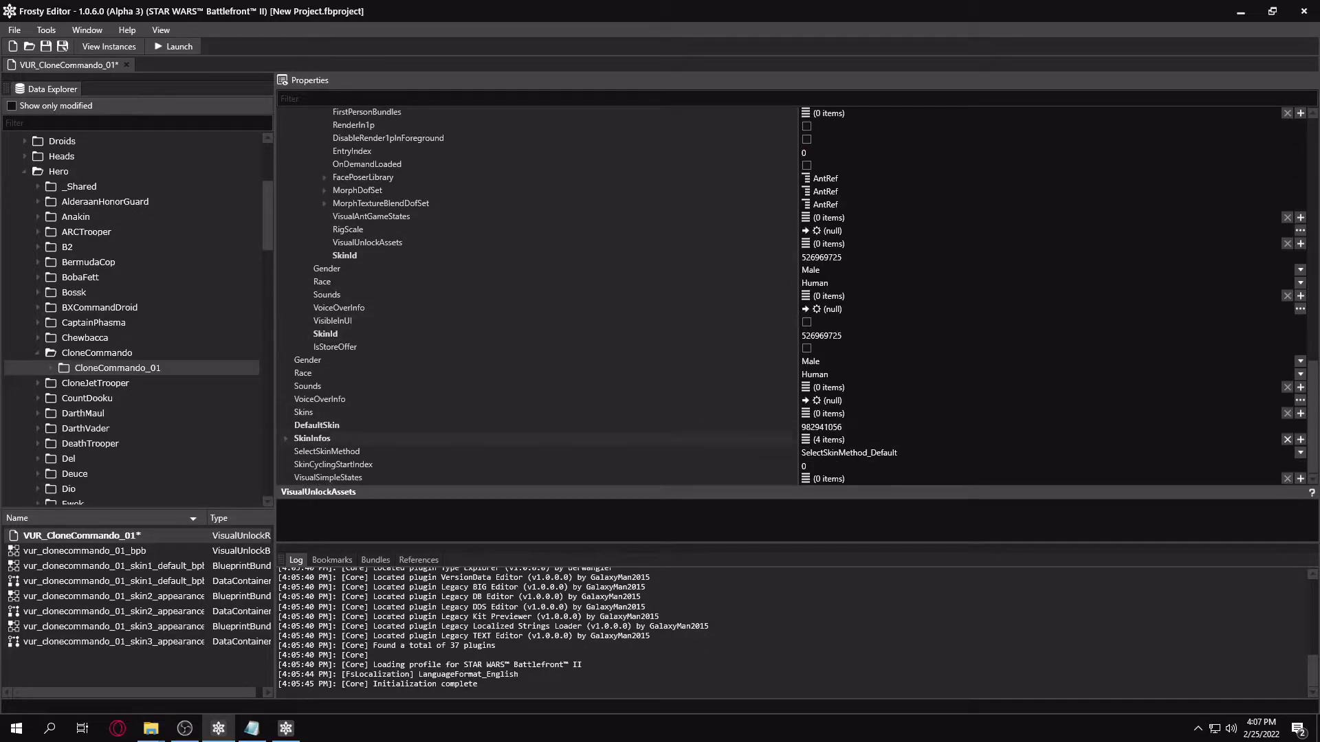
left_click(1300, 439)
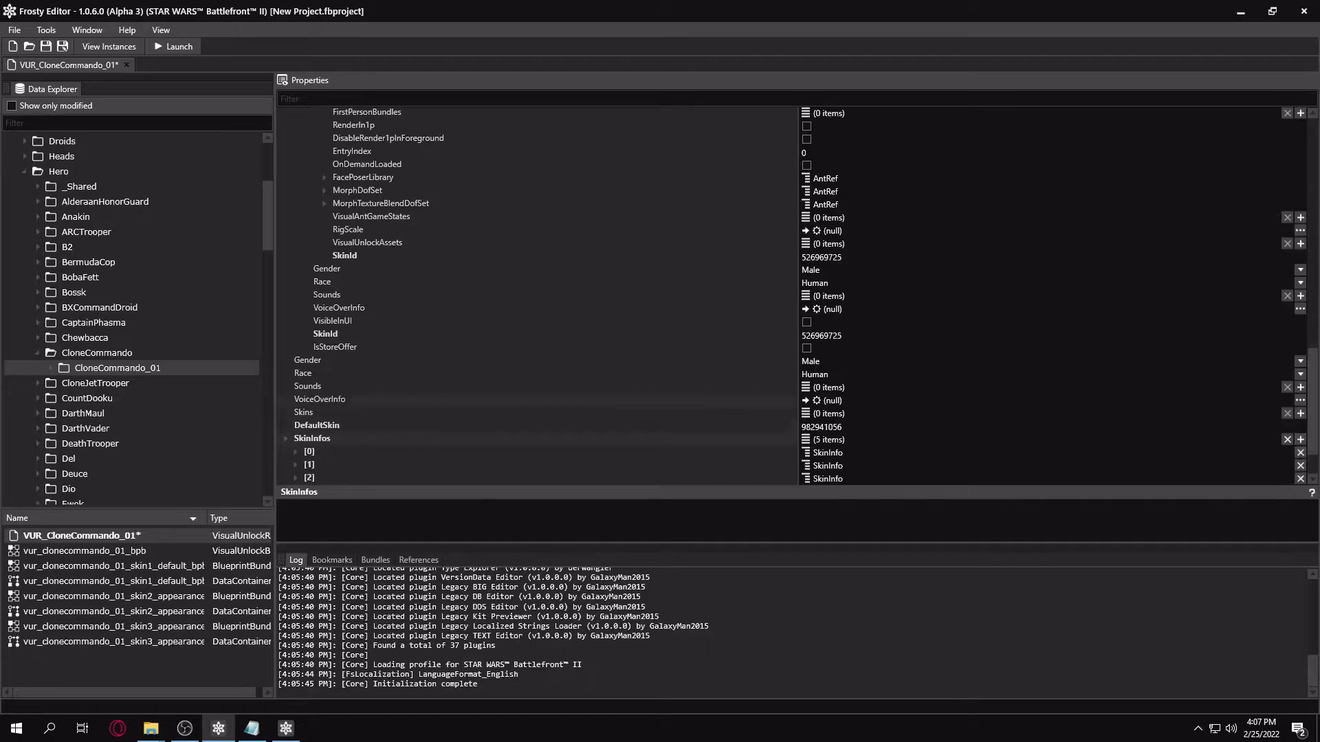
left_click(296, 439)
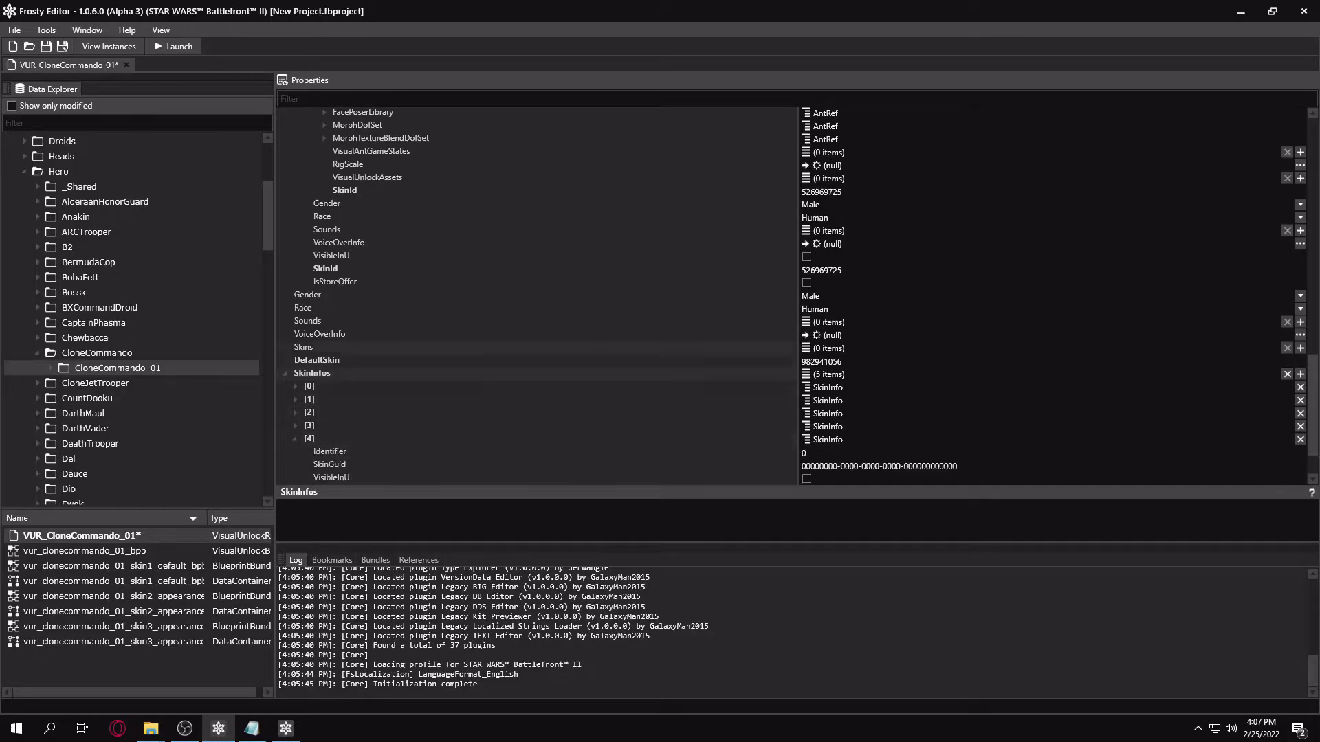
scroll(536, 385, "down", 2)
scroll(536, 385, "up", 1)
double_click(822, 238)
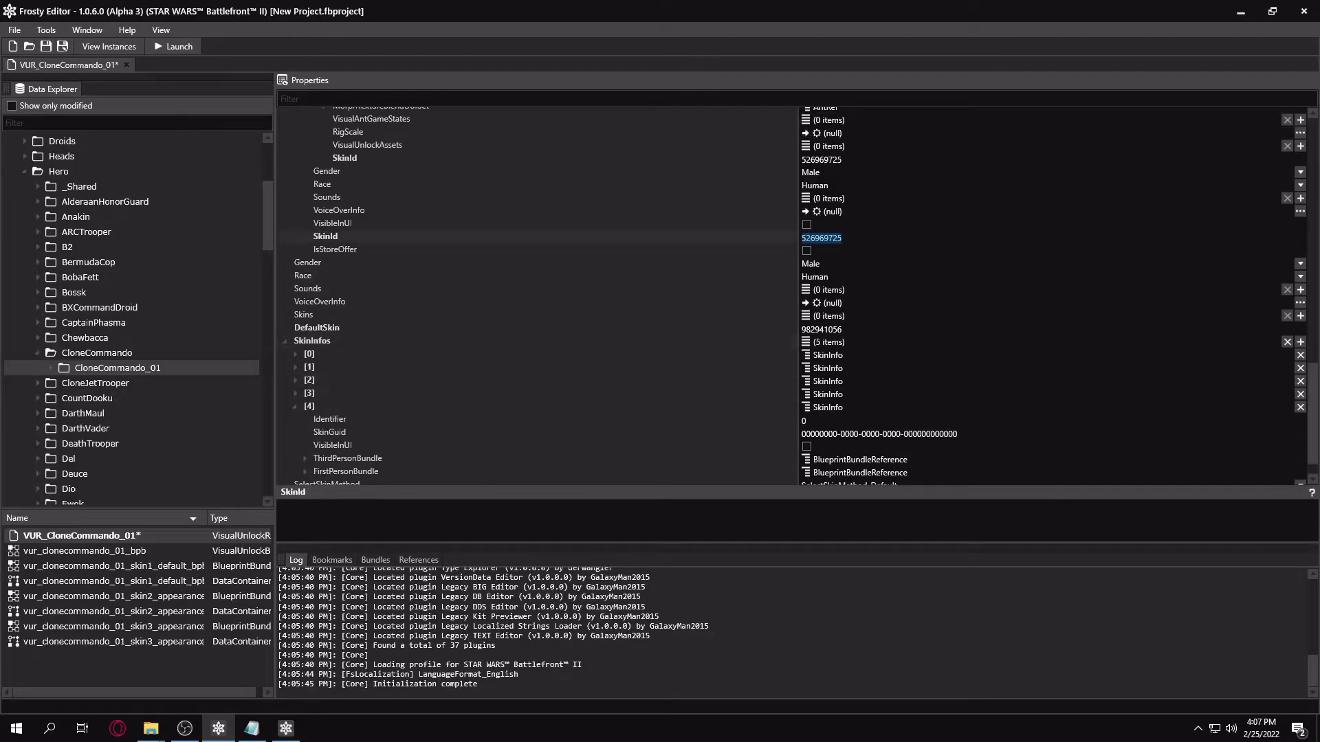
scroll(812, 297, "down", 1)
double_click(804, 387)
key("ctrl+v")
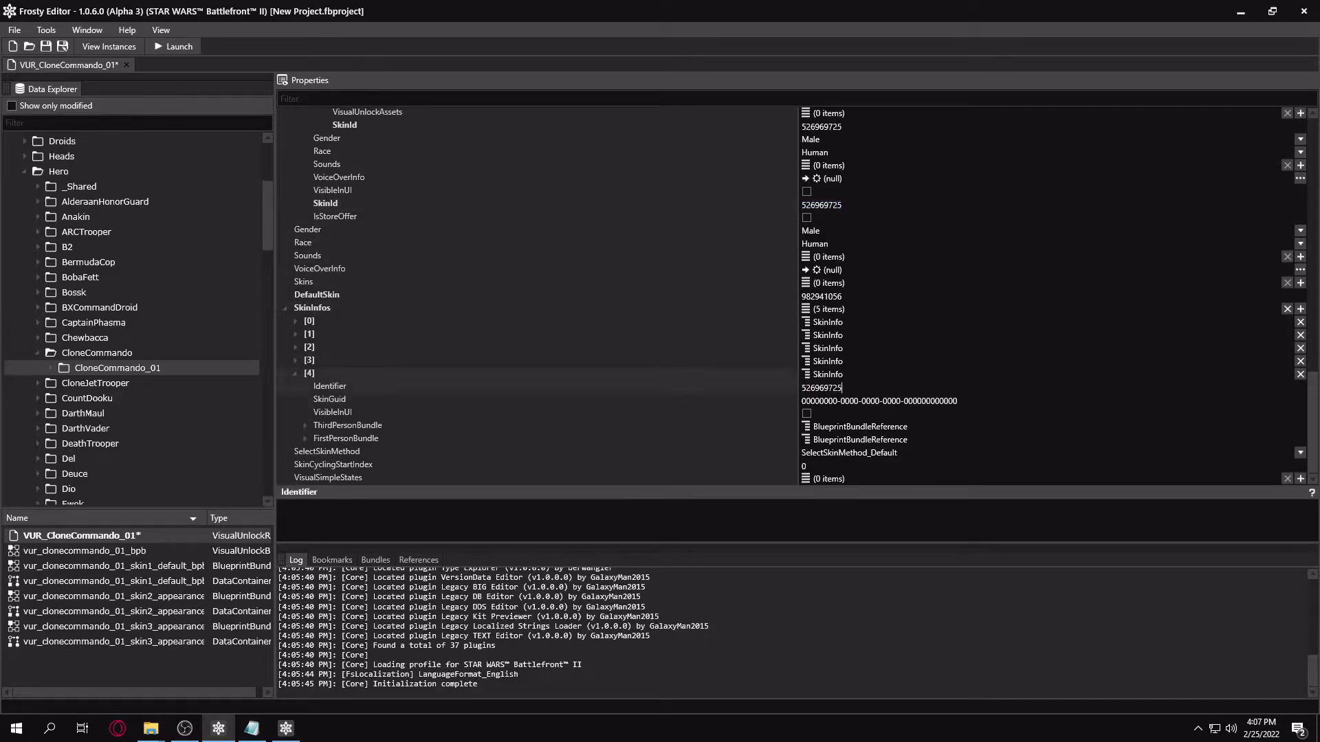
- Copy the skin asset's Guid, 1b7dea83-63c9-33d4-9c1d-e2d8cf5989a6, into the SkinGuid of SkinInfos entry [4]
scroll(537, 296, "up", 10)
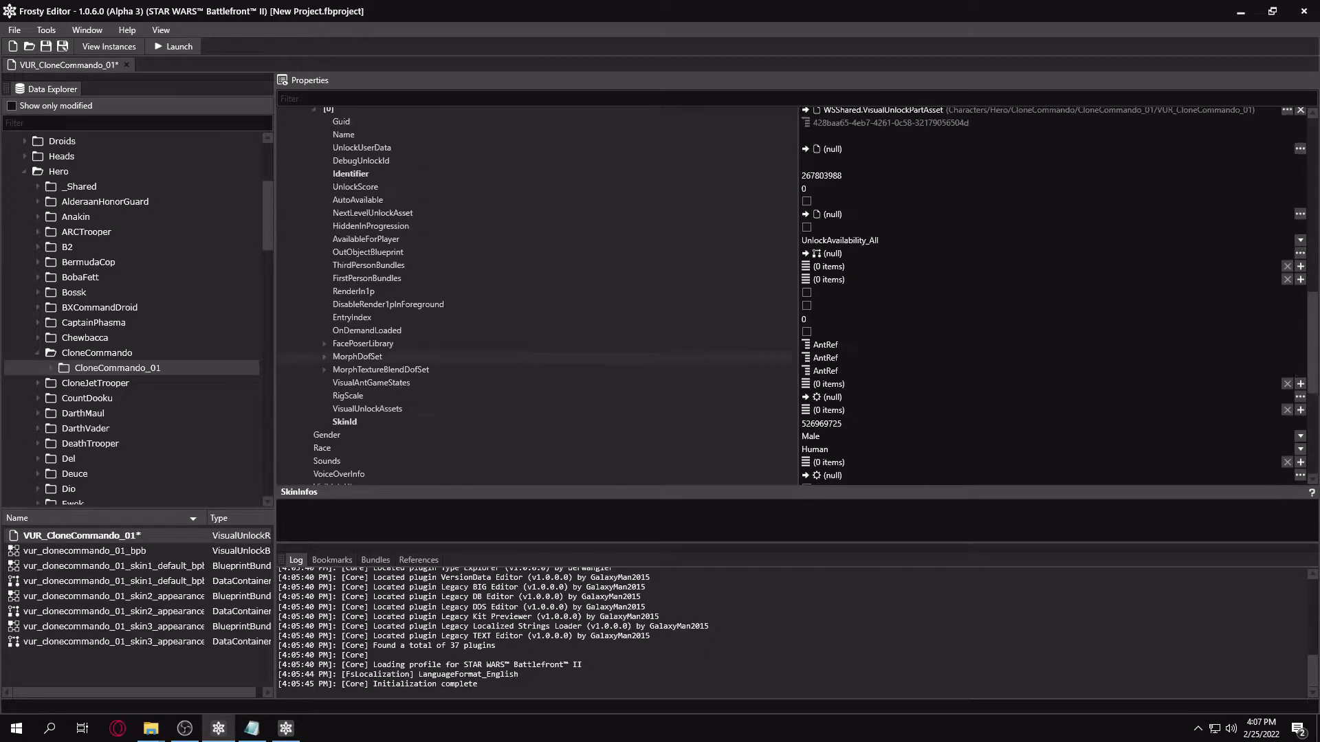
scroll(537, 296, "up", 10)
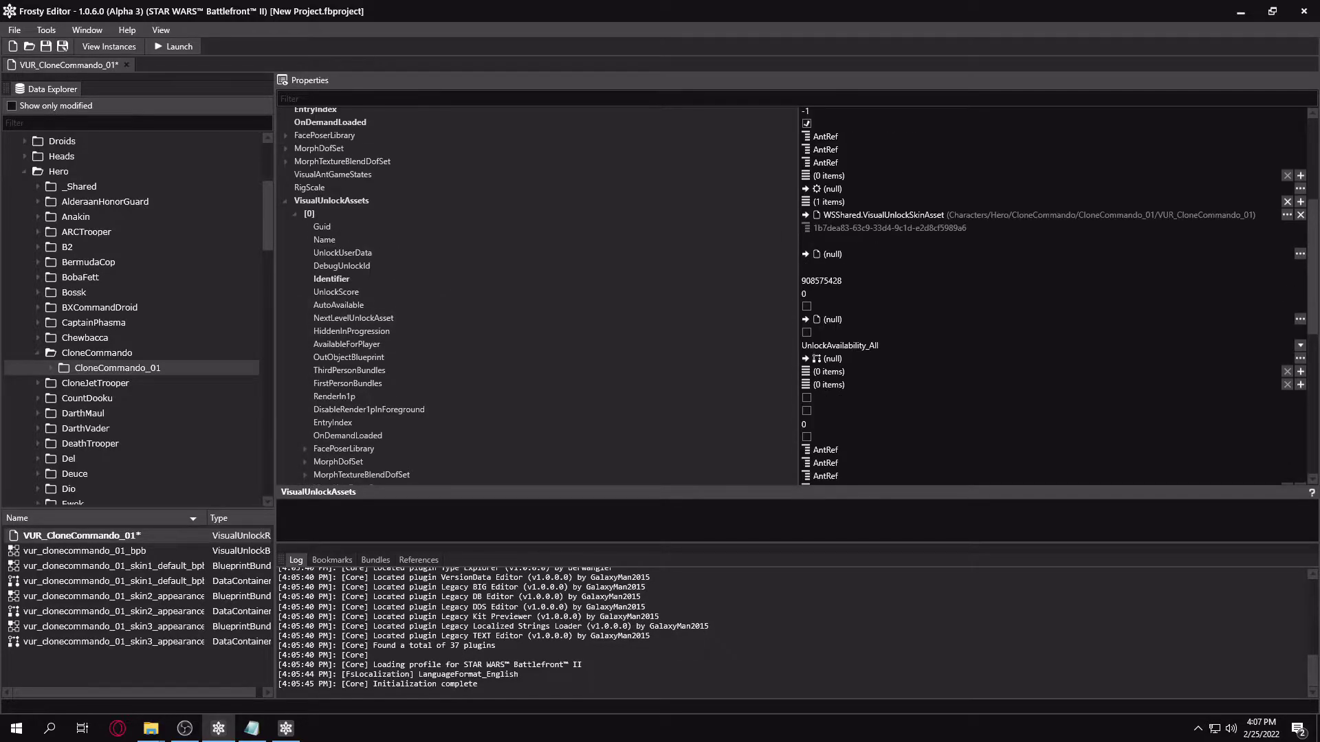
left_click_drag(968, 228, 828, 229)
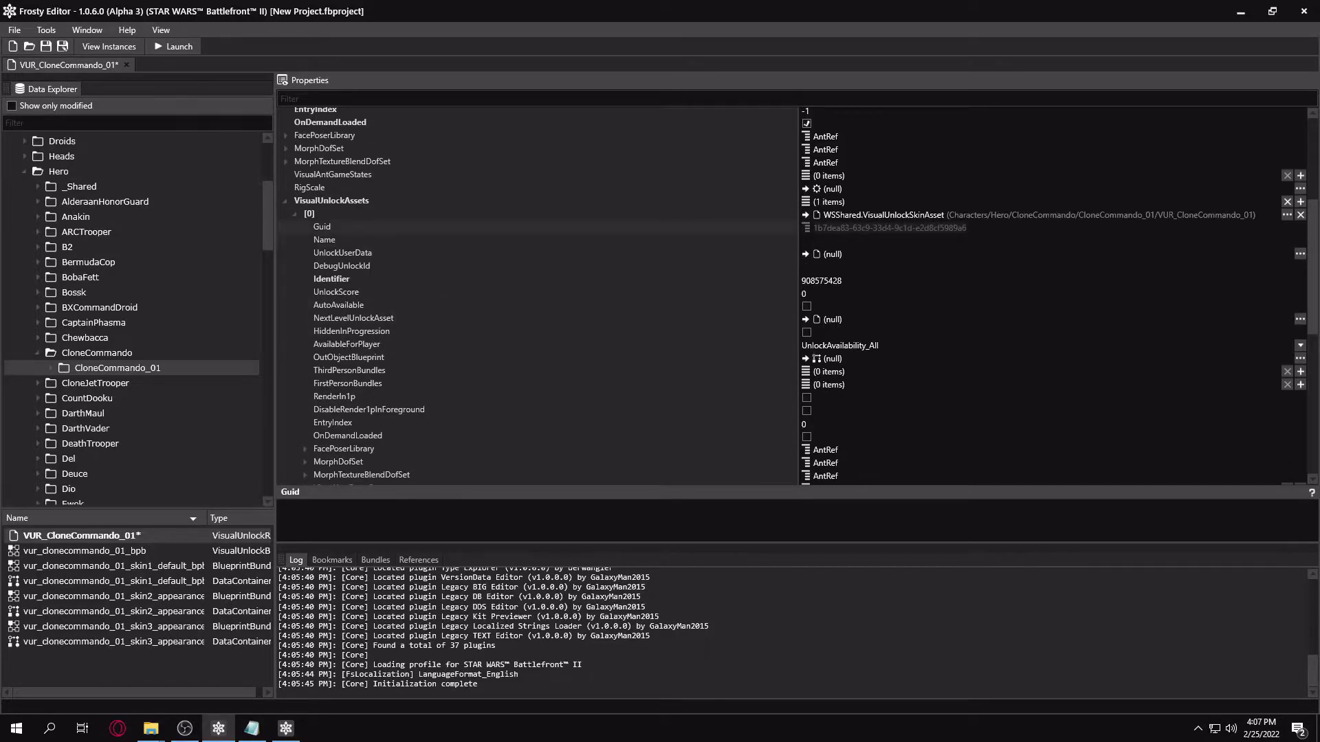
scroll(797, 295, "down", 10)
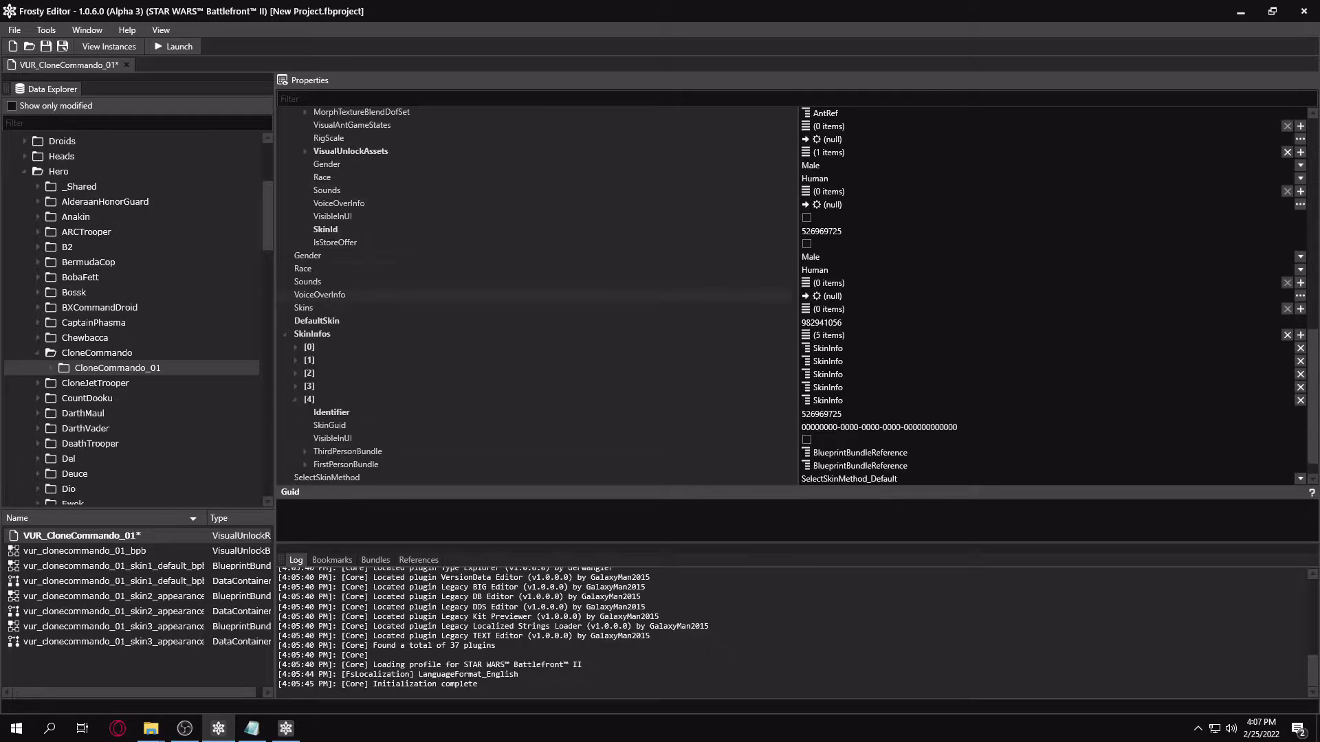
left_click_drag(965, 401, 799, 401)
key("ctrl+v")
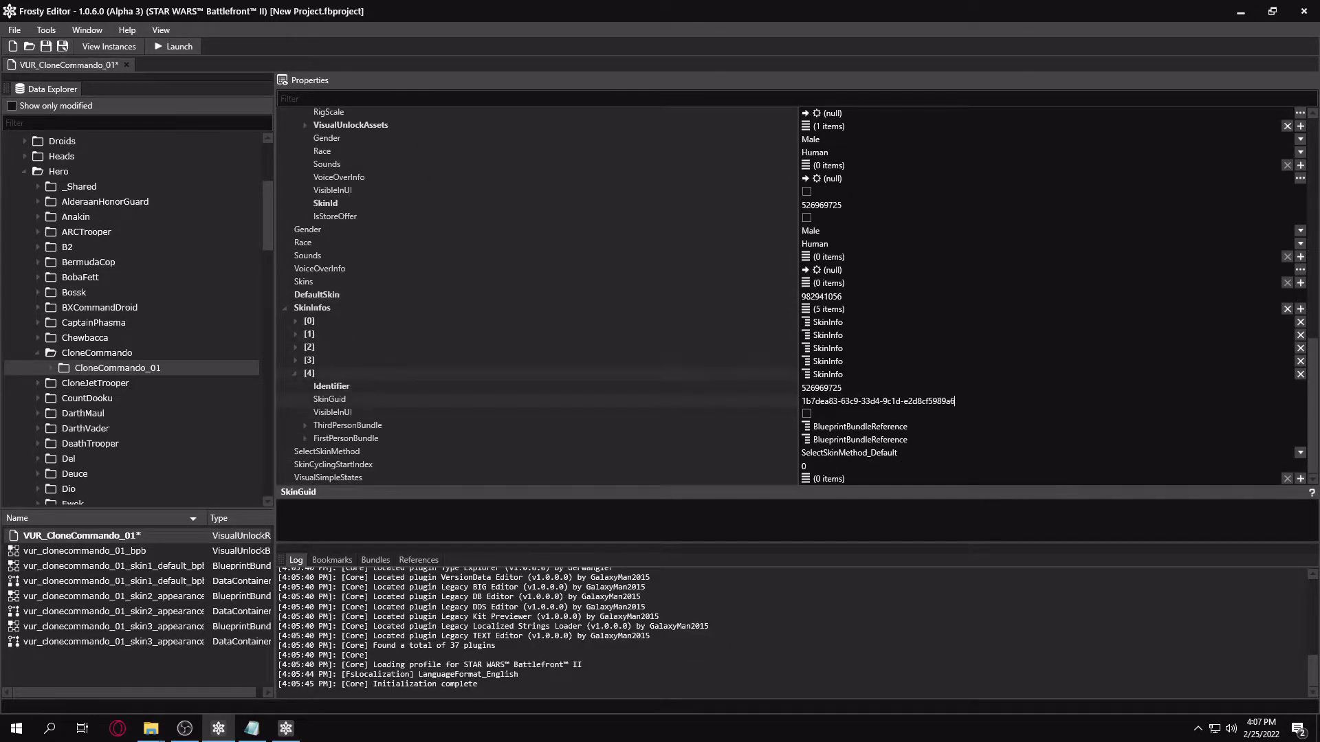
- Enable VisibleInUI for SkinInfos entry [4]
left_click(687, 374)
left_click(807, 414)
scroll(798, 295, "up", 2)
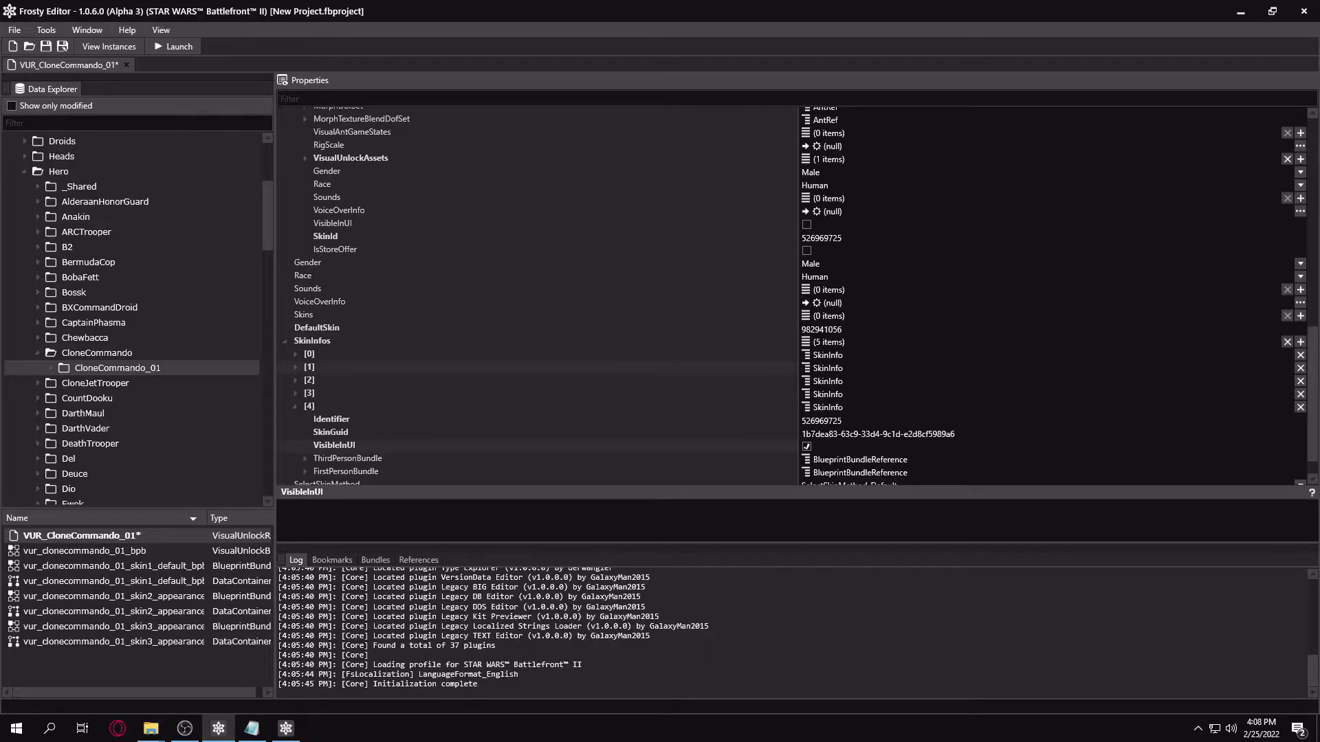
- Find the Iden_Act2_02 object blueprint and assign it to OutObjectBlueprint of the part asset in the skin's VisualUnlockAssets [0]
left_click(305, 159)
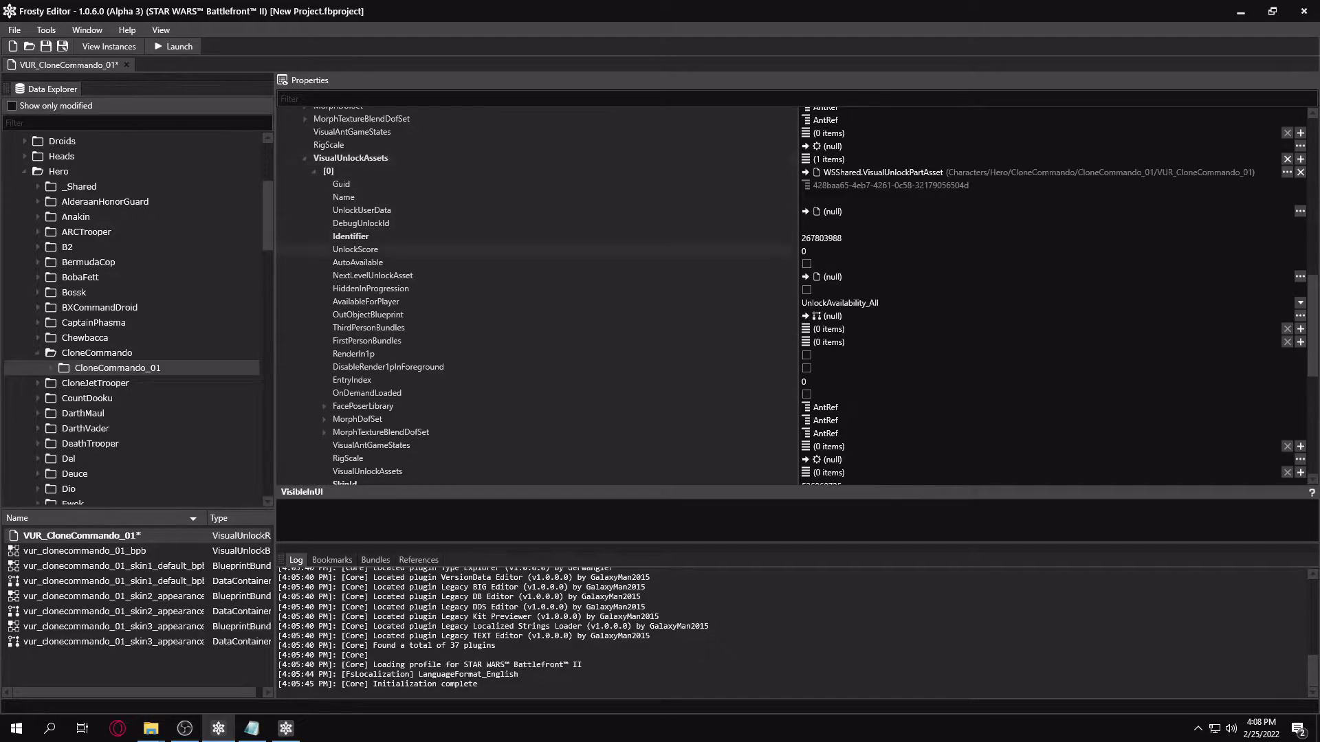
scroll(413, 373, "down", 1)
left_click(130, 123)
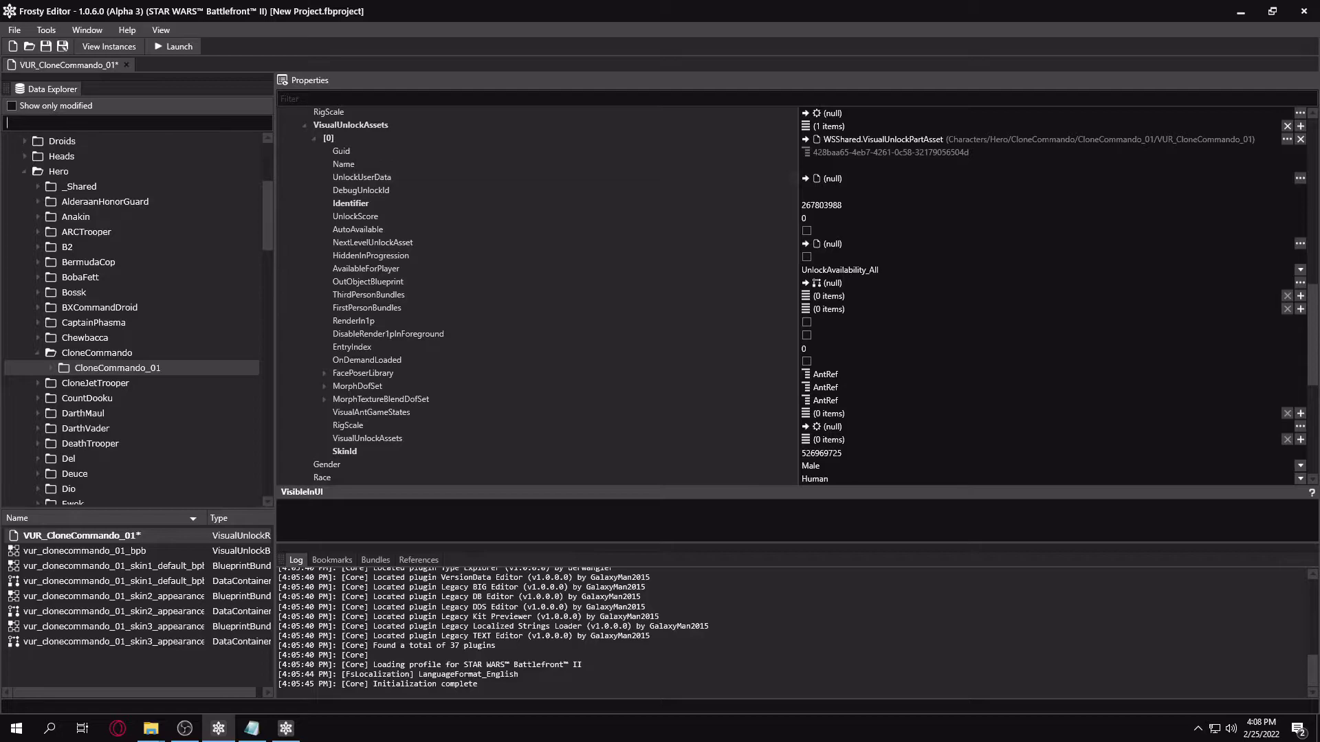
type("iden_act2_02")
key("Return")
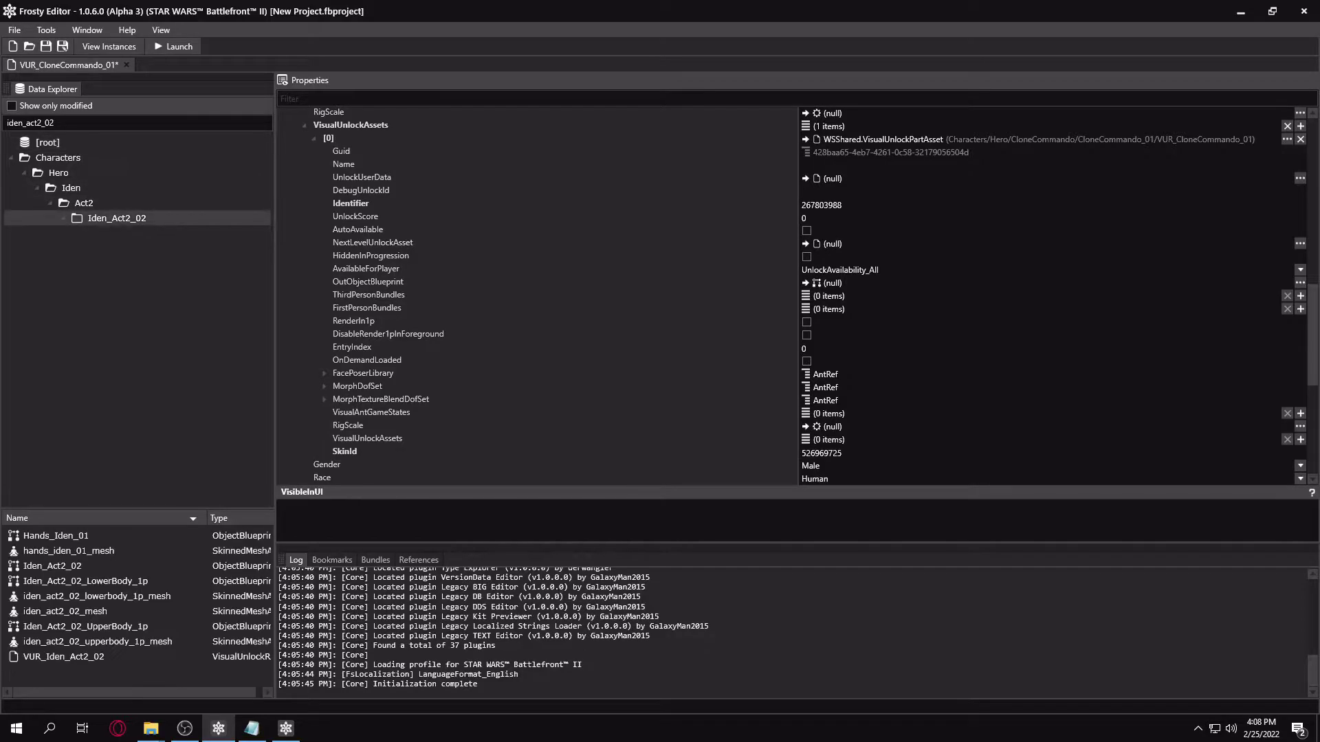
left_click(103, 566)
left_click(805, 282)
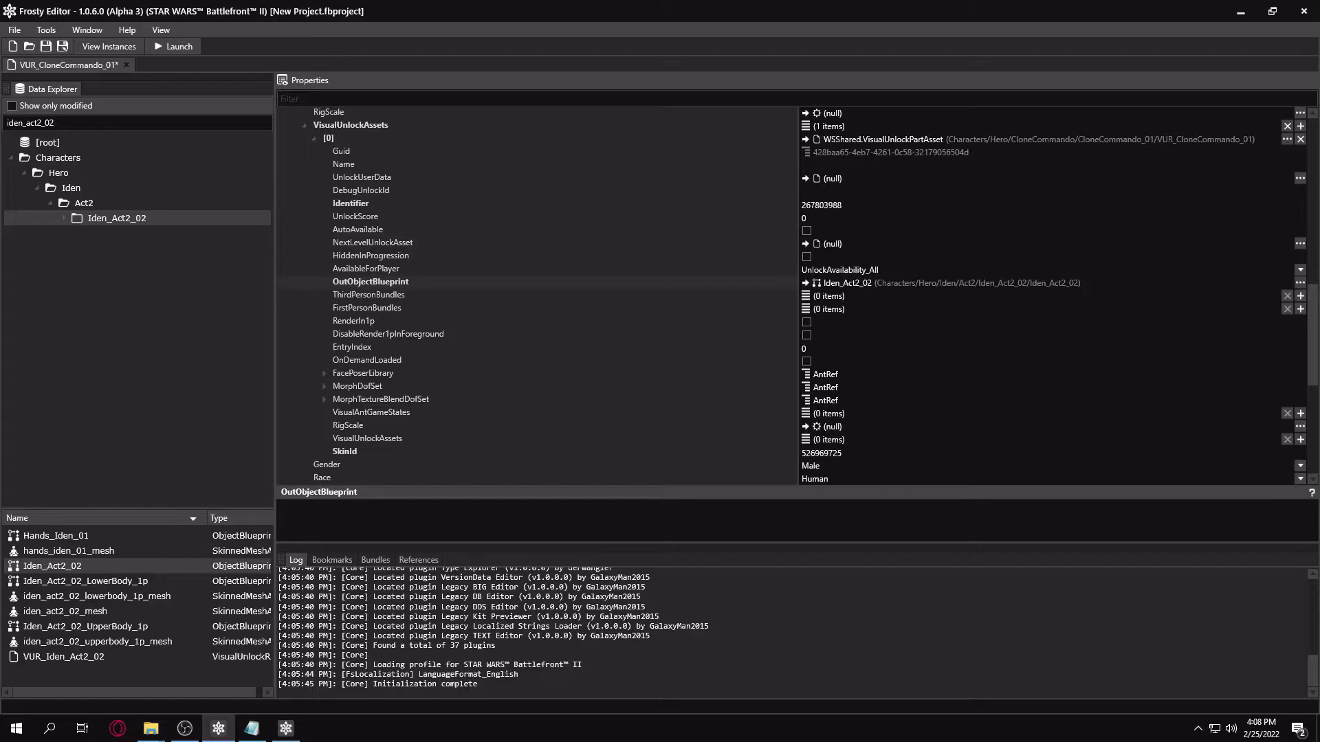
- Clear the asset filter, look up the references to VUR_CloneCommando_01, and open Specials_SkinUIMetaData from them
key("ctrl+a")
key("BackSpace")
key("Return")
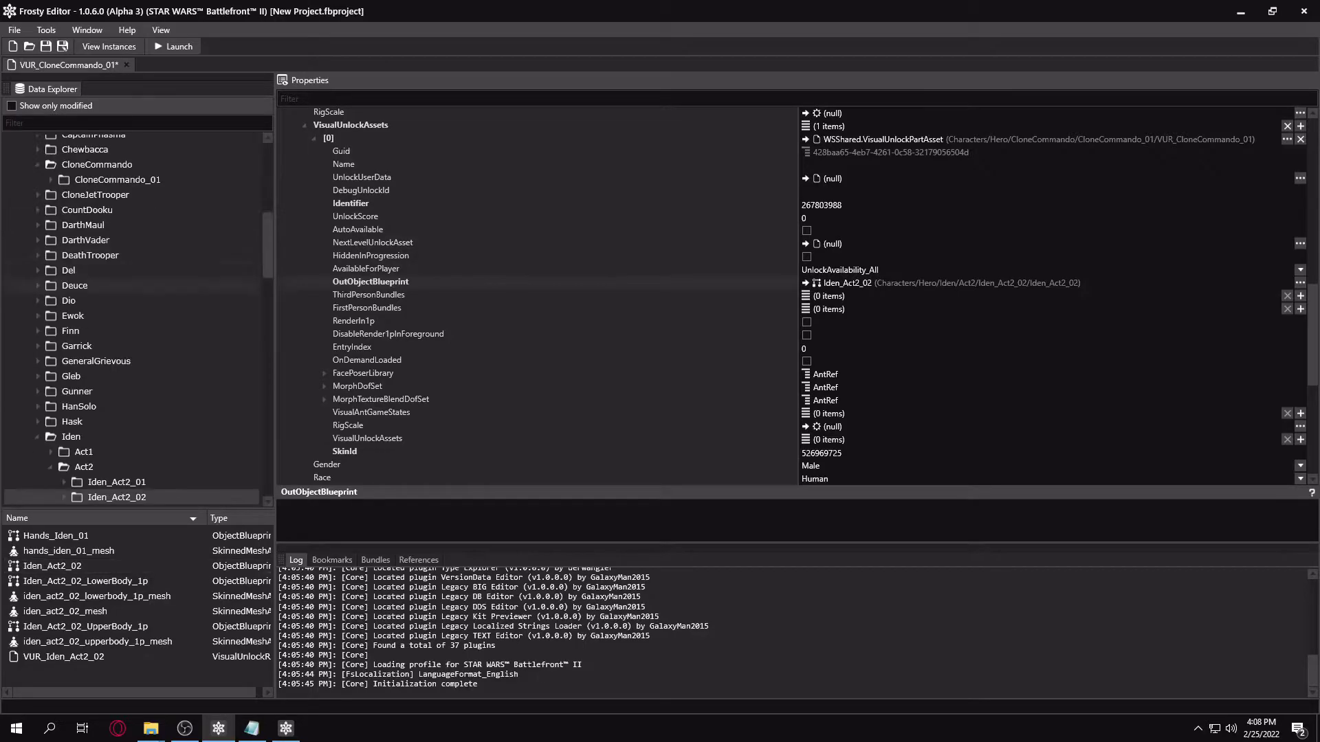
scroll(130, 316, "up", 4)
left_click(117, 313)
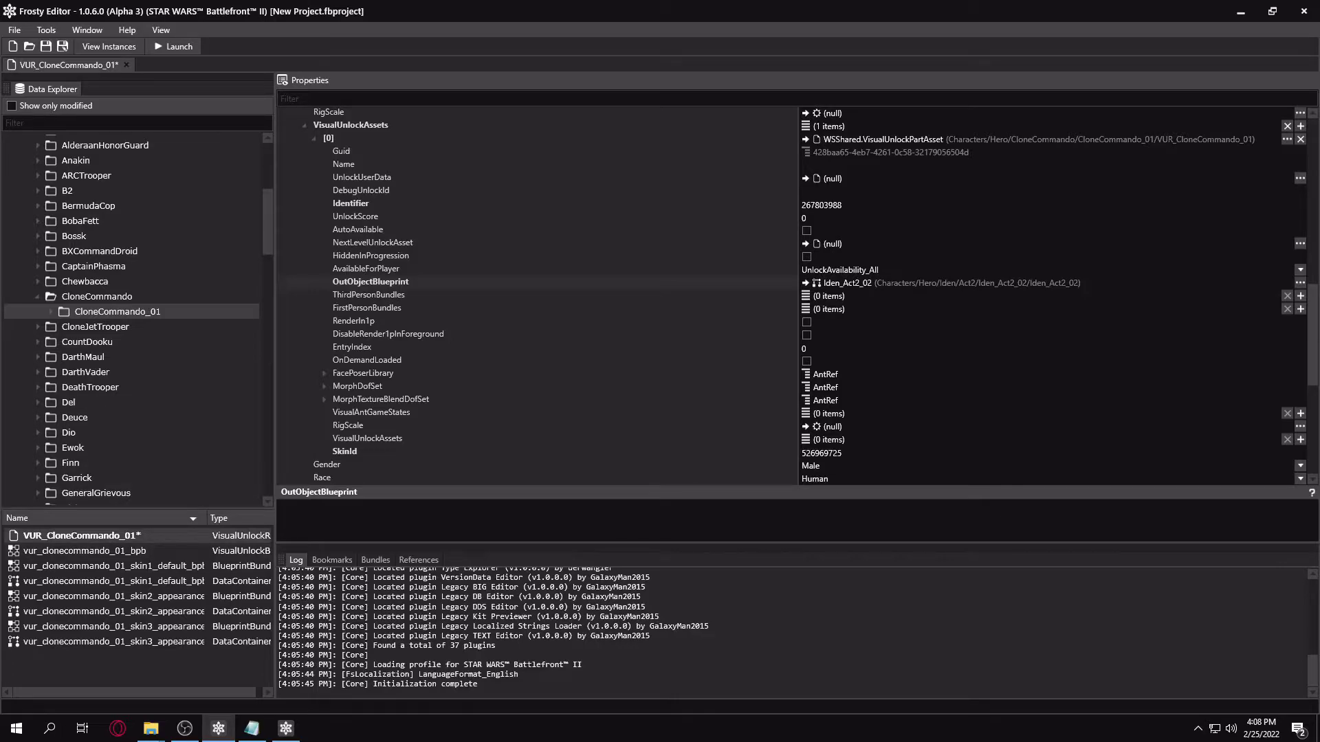
left_click(419, 561)
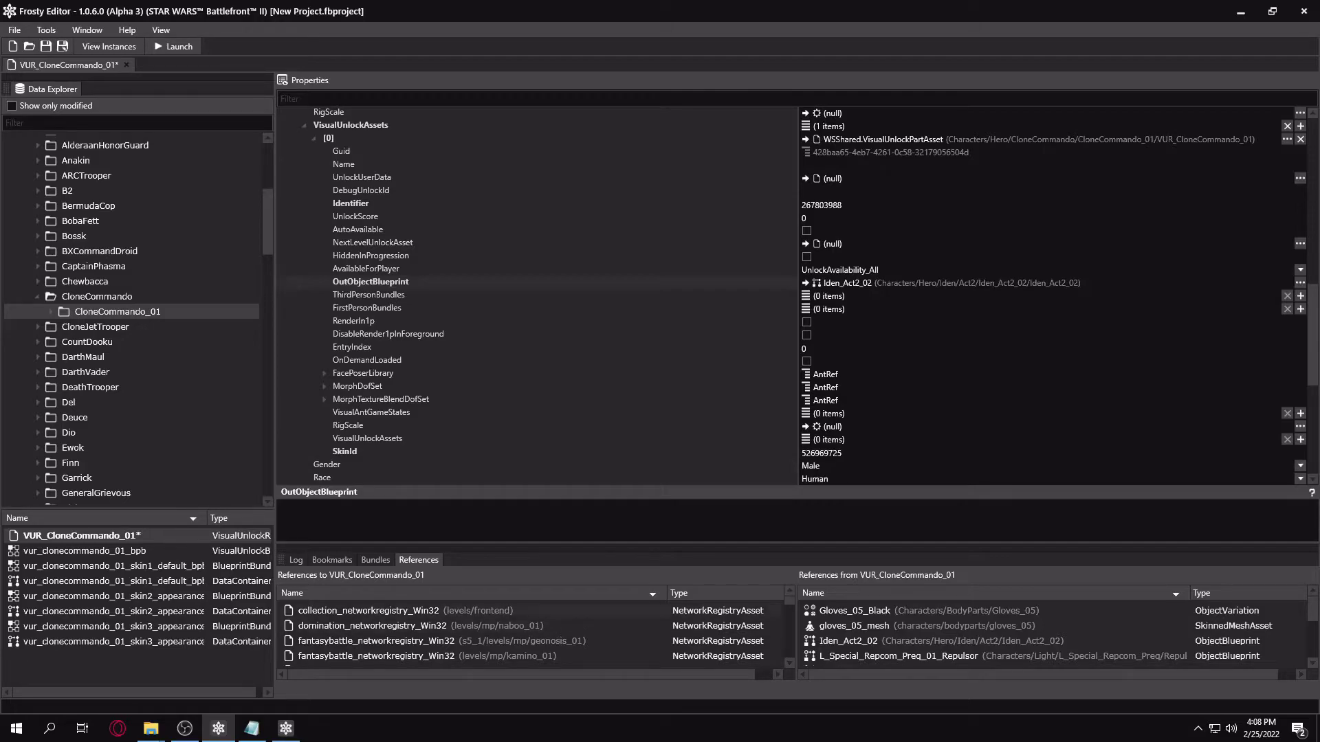
scroll(468, 632, "down", 6)
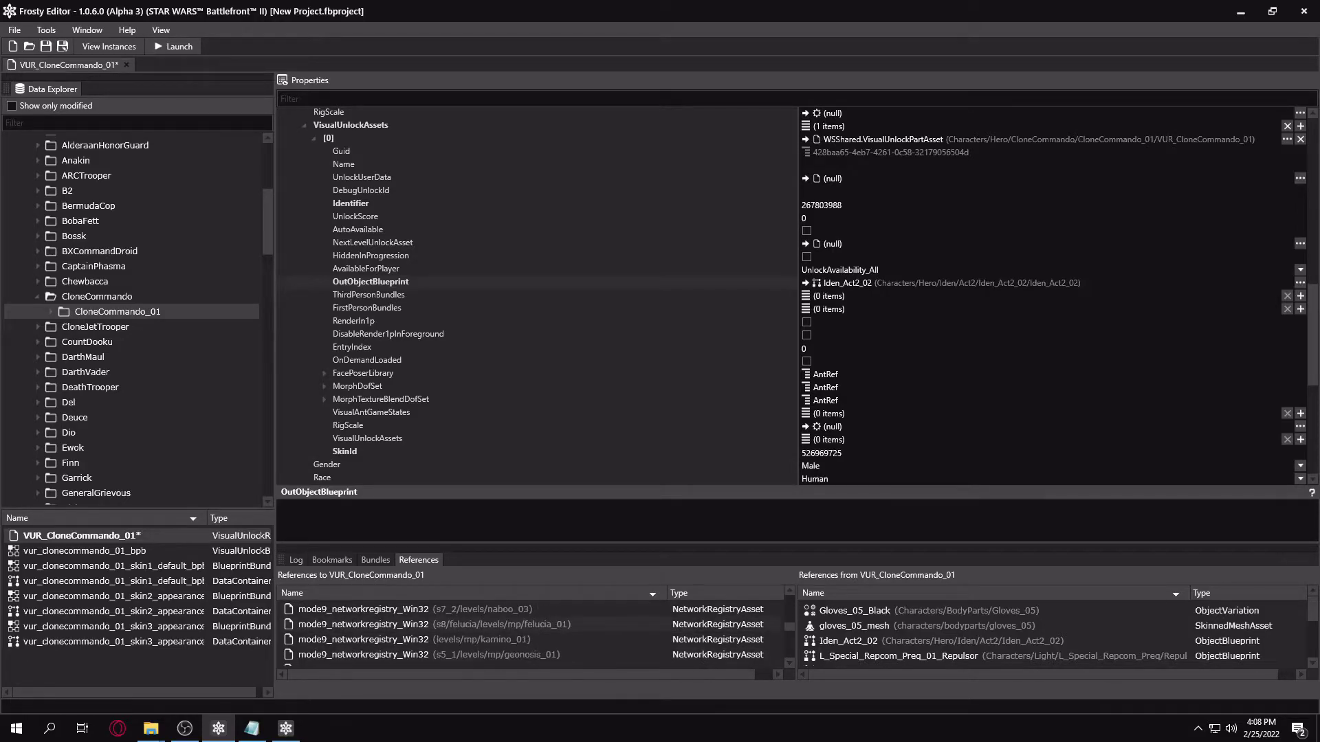
scroll(468, 632, "down", 4)
scroll(529, 633, "up", 1)
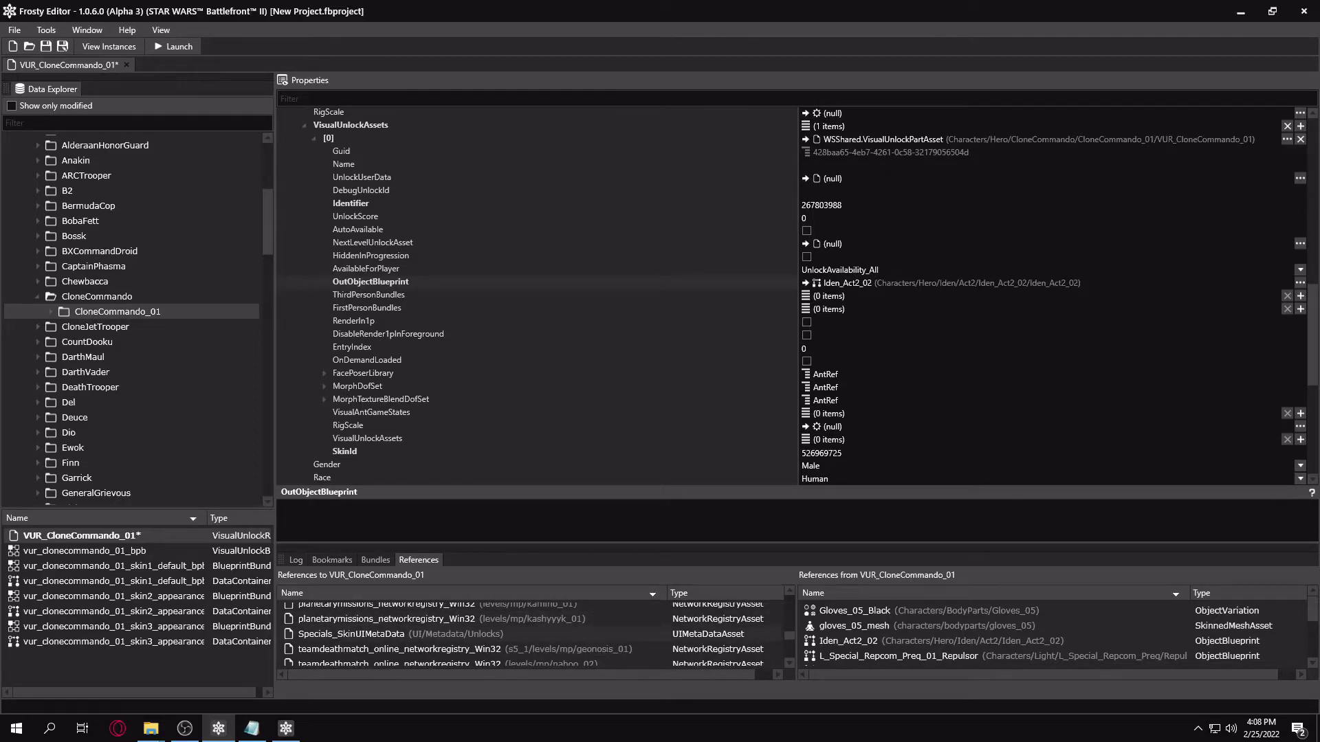
double_click(529, 634)
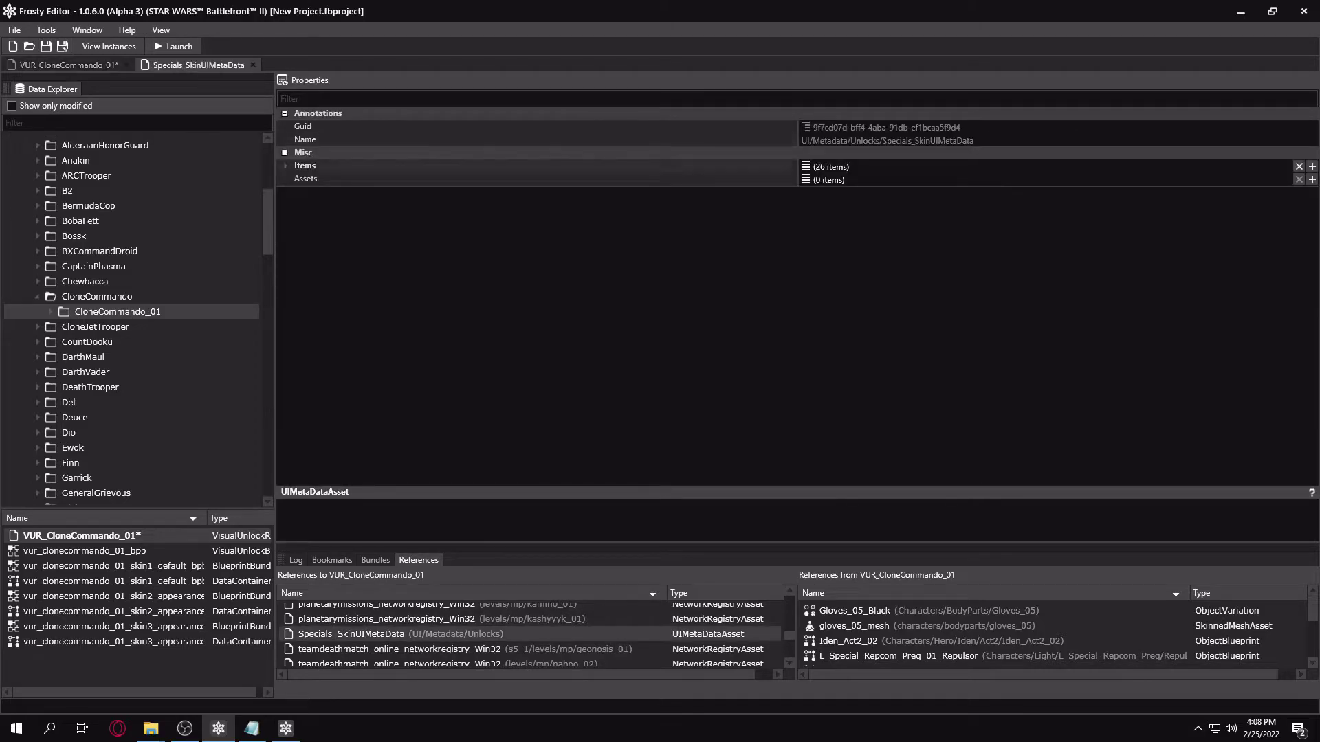
- Add a new entry [26] to Items in Specials_SkinUIMetaData and create it as class UICharacterKitAppearanceSkinMetaData
left_click(285, 166)
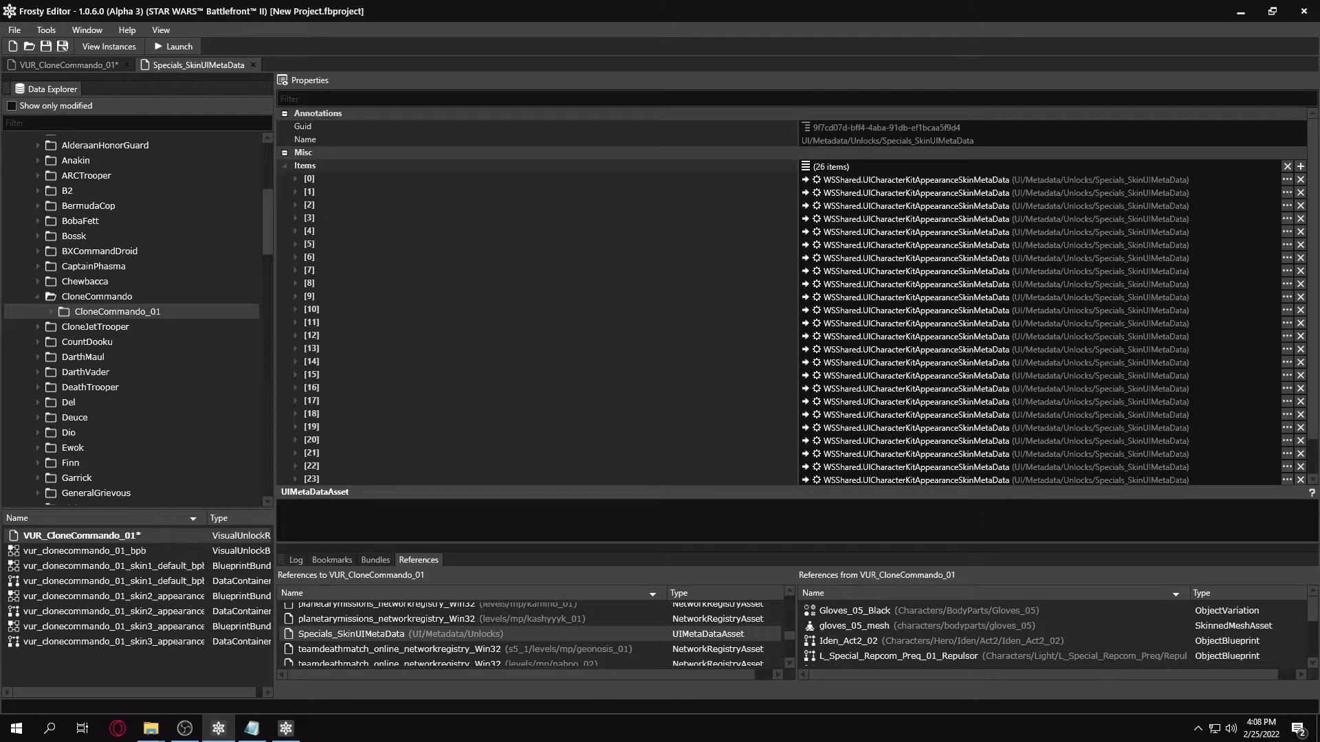
left_click(1300, 167)
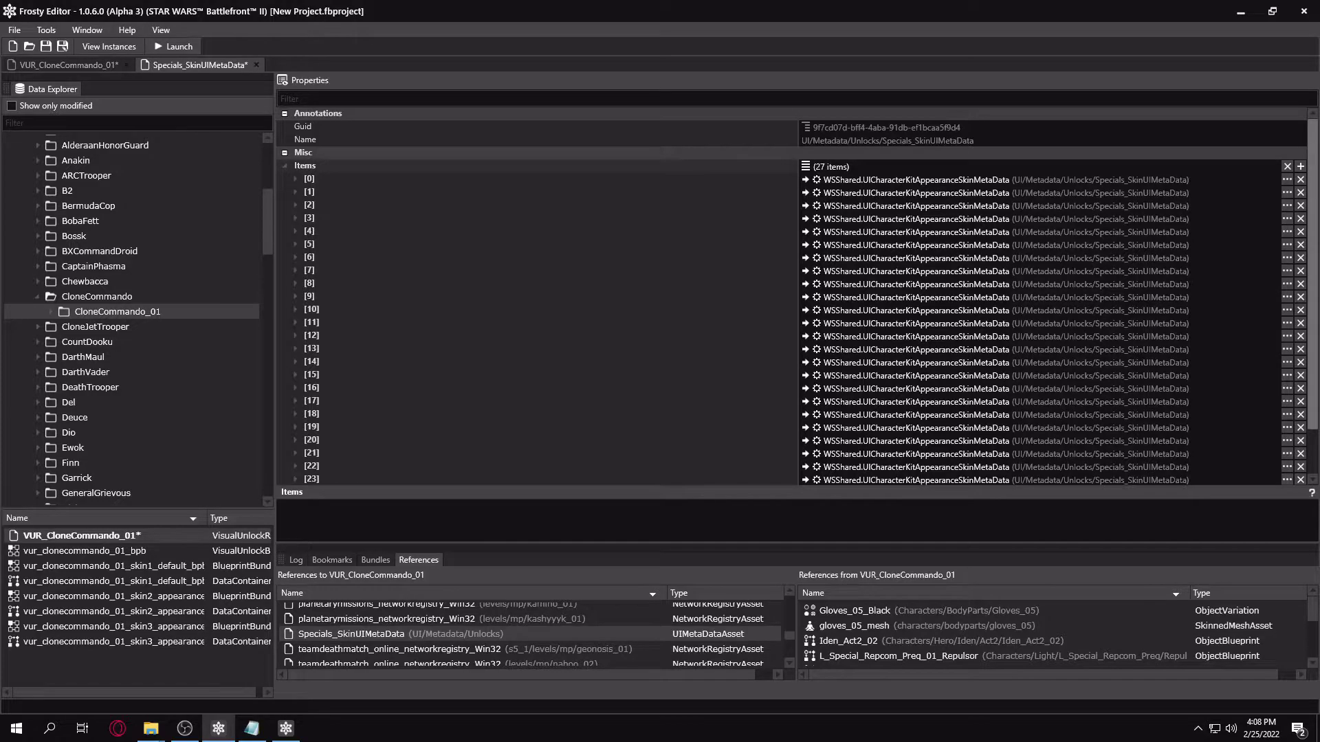
left_click_drag(1313, 289, 1312, 343)
left_click(1288, 466)
left_click(1048, 526)
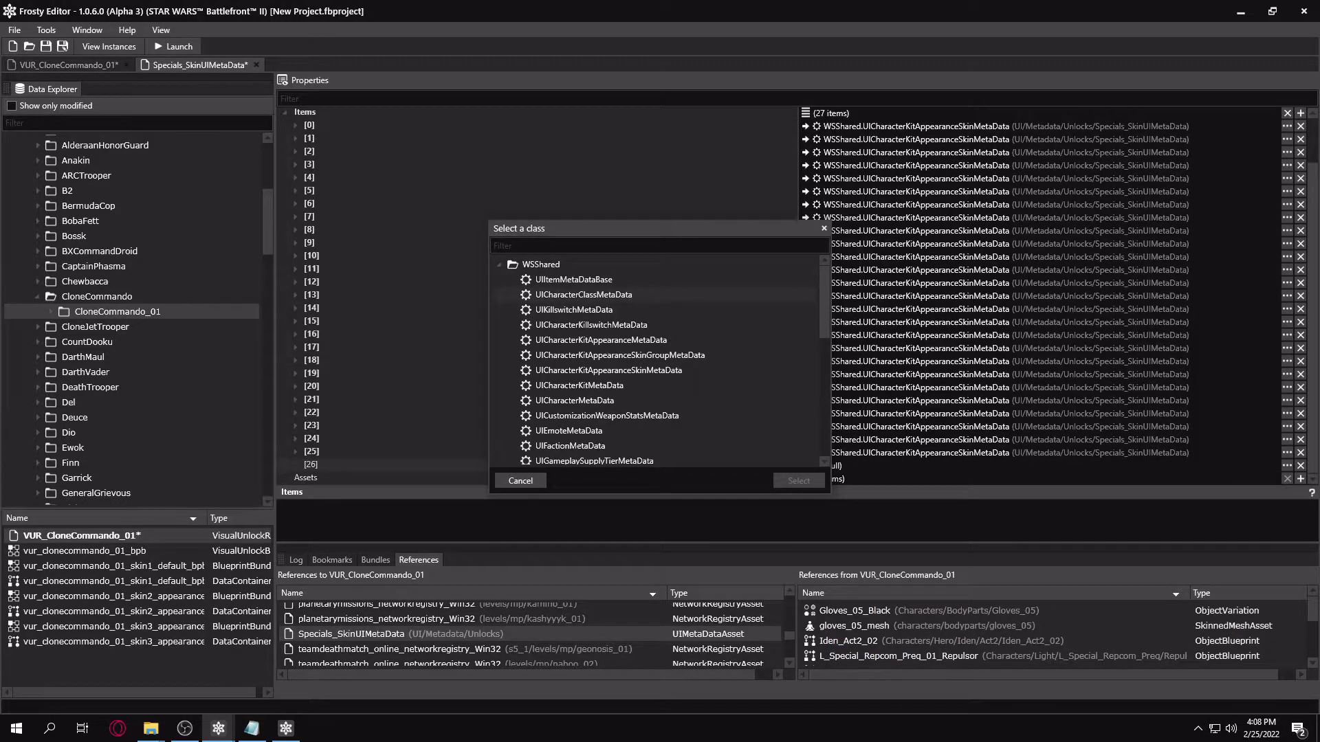
type("skin")
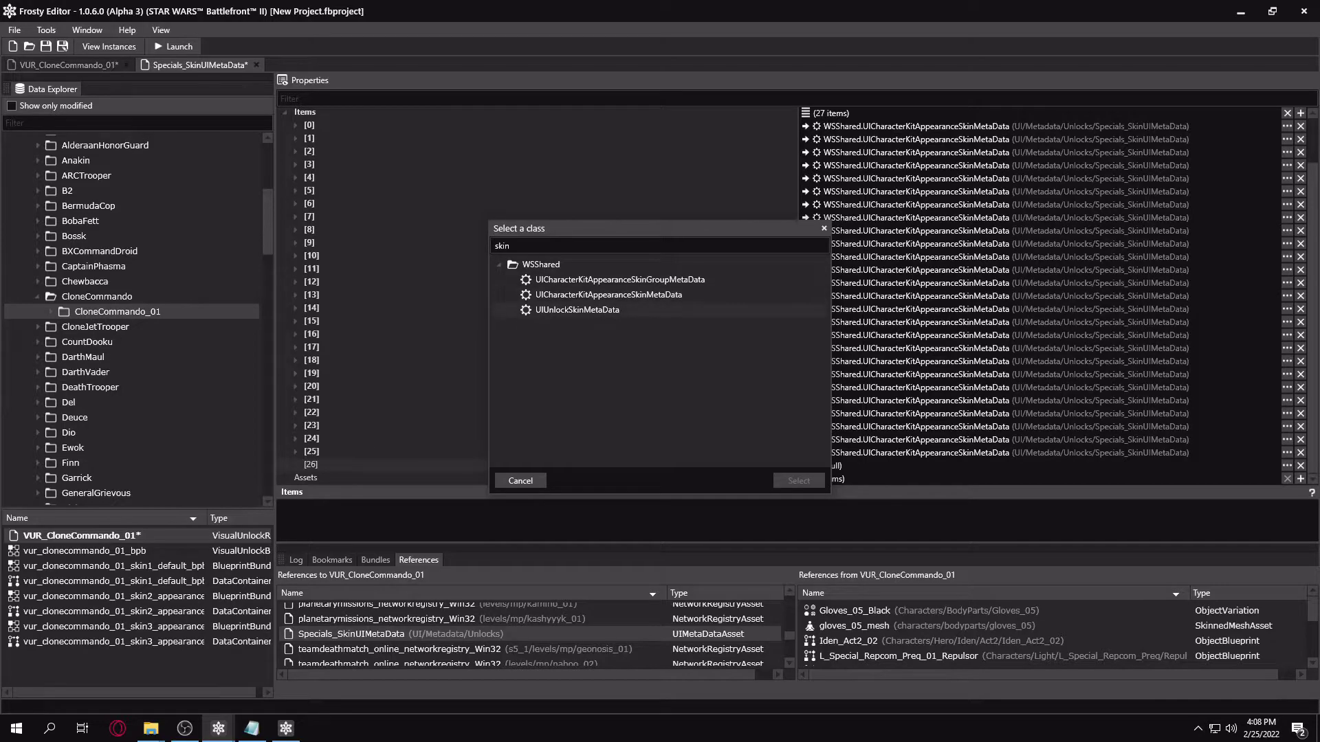
double_click(608, 294)
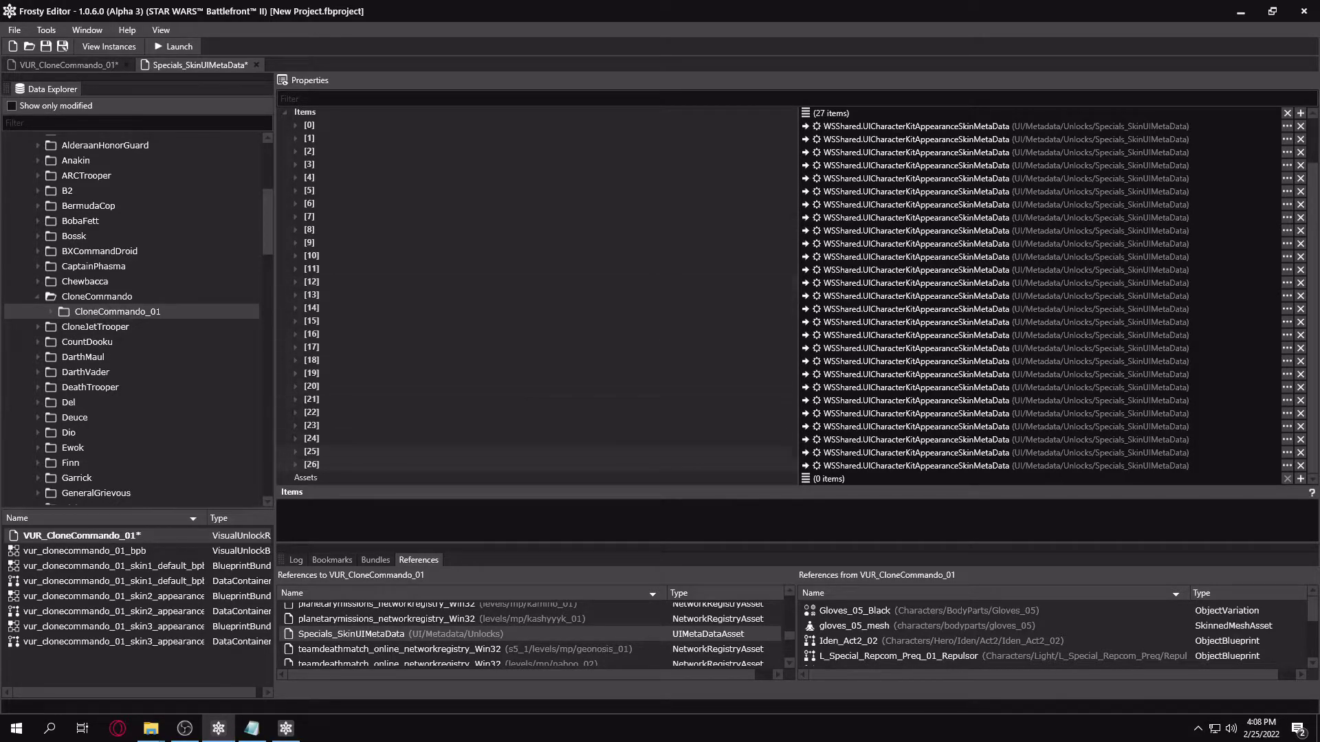
- Add one entry to the Identifiers list of metadata item [26]
left_click(296, 465)
scroll(536, 330, "down", 4)
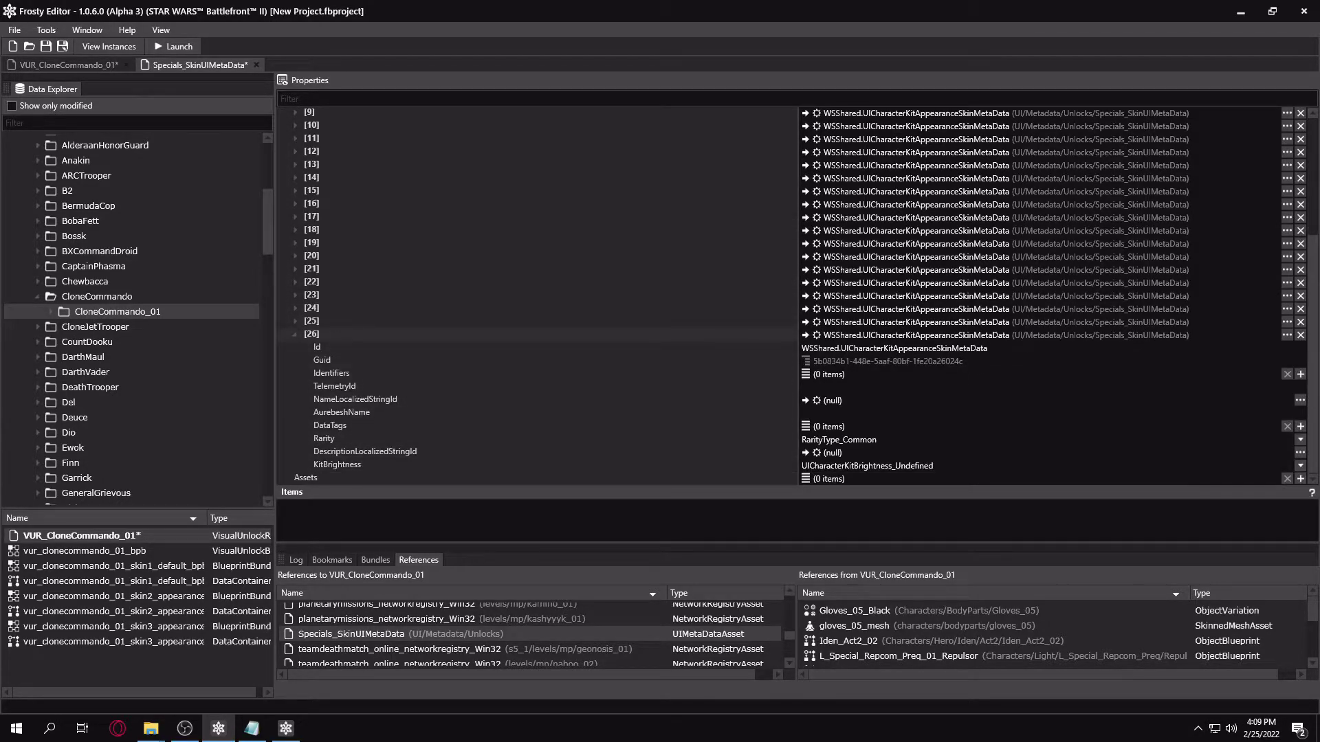
left_click(1300, 374)
left_click(305, 373)
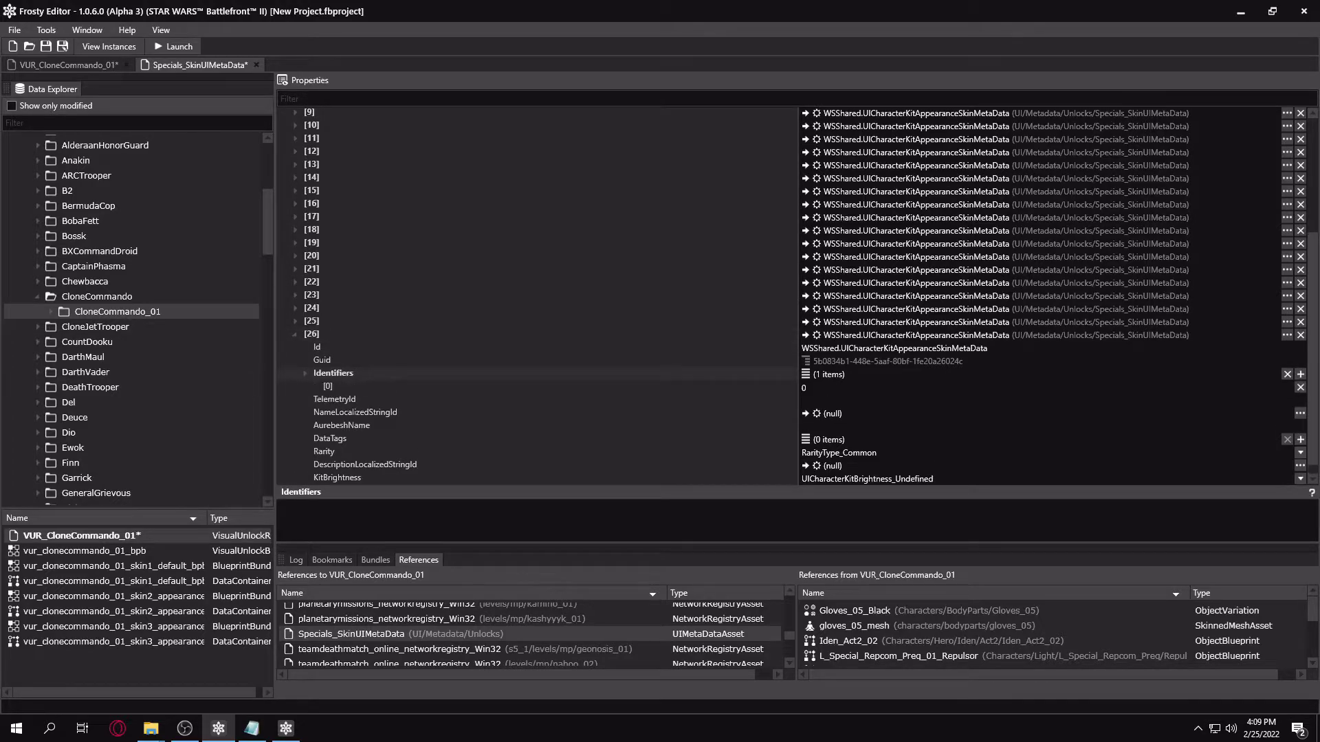
- Copy the part asset's SkinId, 526969725, from VUR_CloneCommando_01 into Input EBX Asset Identifier in FNV Hasher & Metadata Calculator
left_click(69, 65)
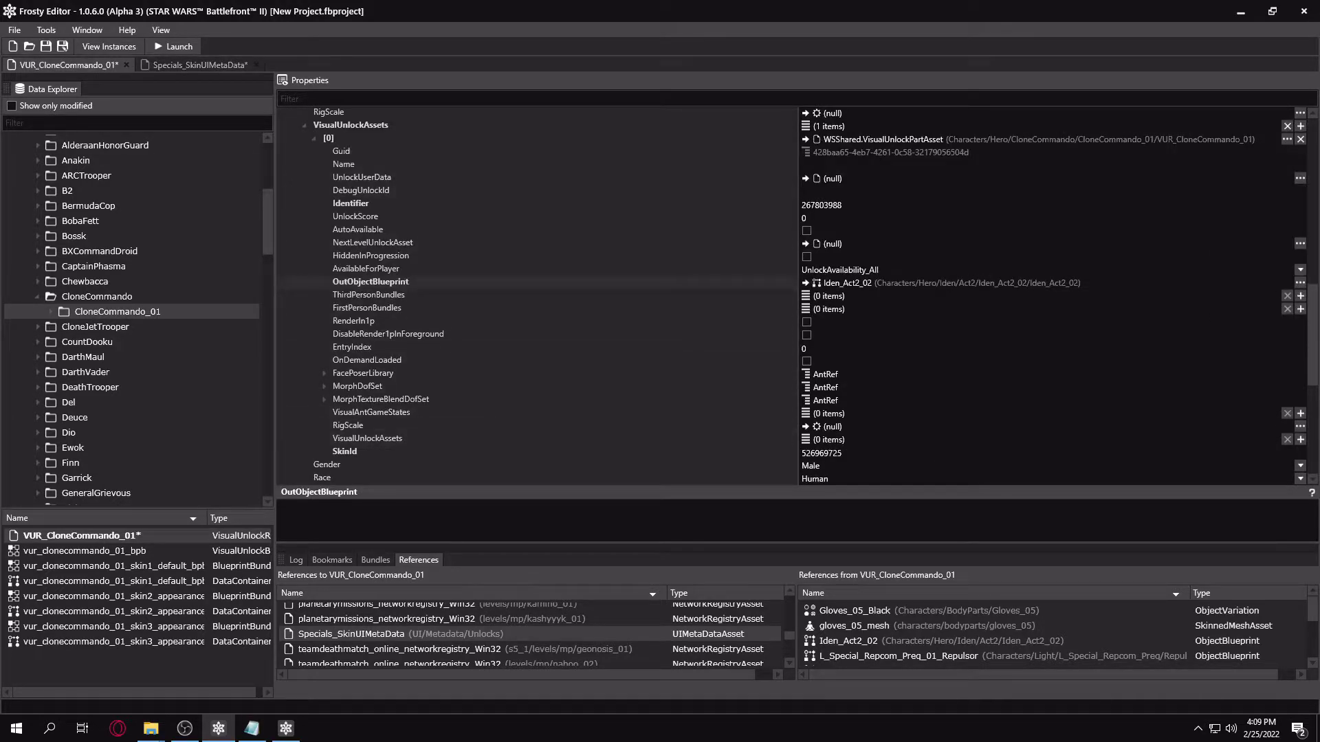
double_click(822, 454)
key("ctrl+c")
left_click(286, 728)
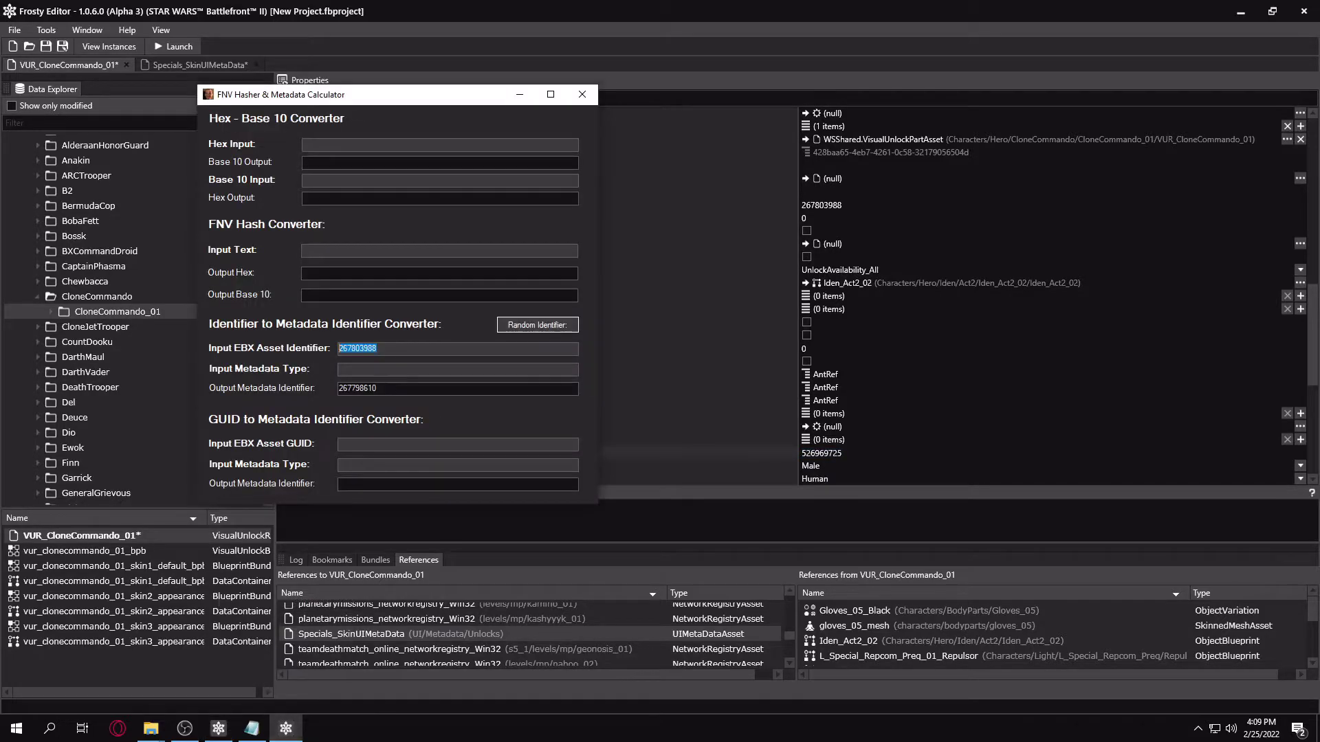
left_click_drag(387, 348, 337, 349)
key("ctrl+v")
- Copy the class name UICharacterKitAppearanceSkinMetaData from item [26]'s Id into the identifier converter's Input Metadata Type in FNV Hasher & Metadata Calculator
key("alt+Tab")
left_click(200, 66)
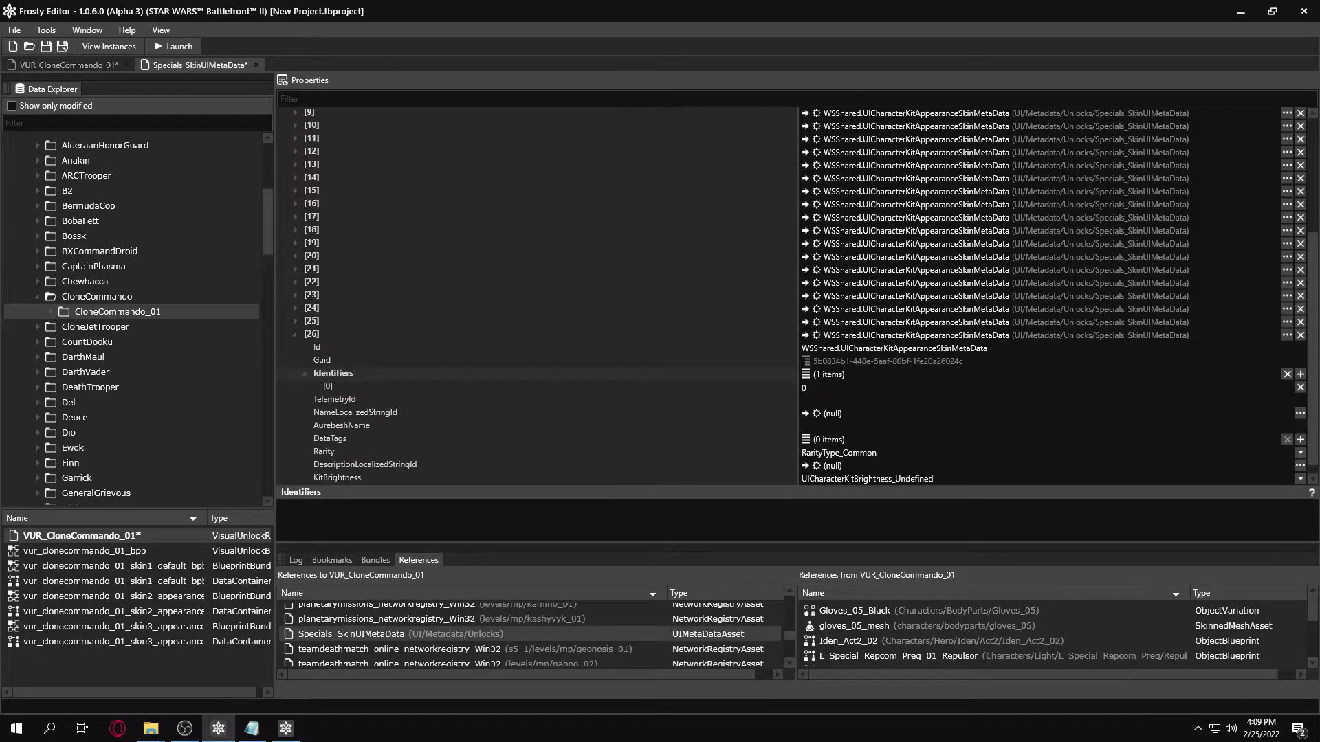
key("ctrl+shift+Left")
key("ctrl+c")
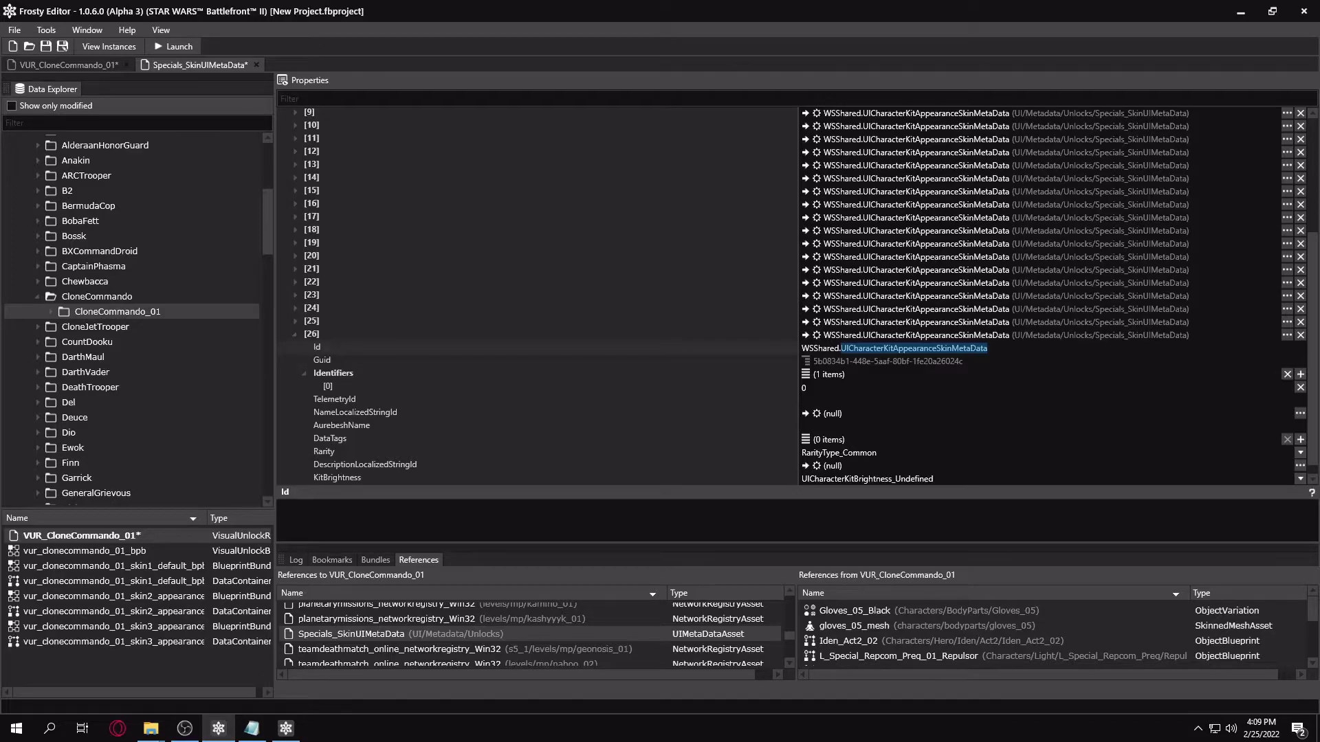
left_click(536, 335)
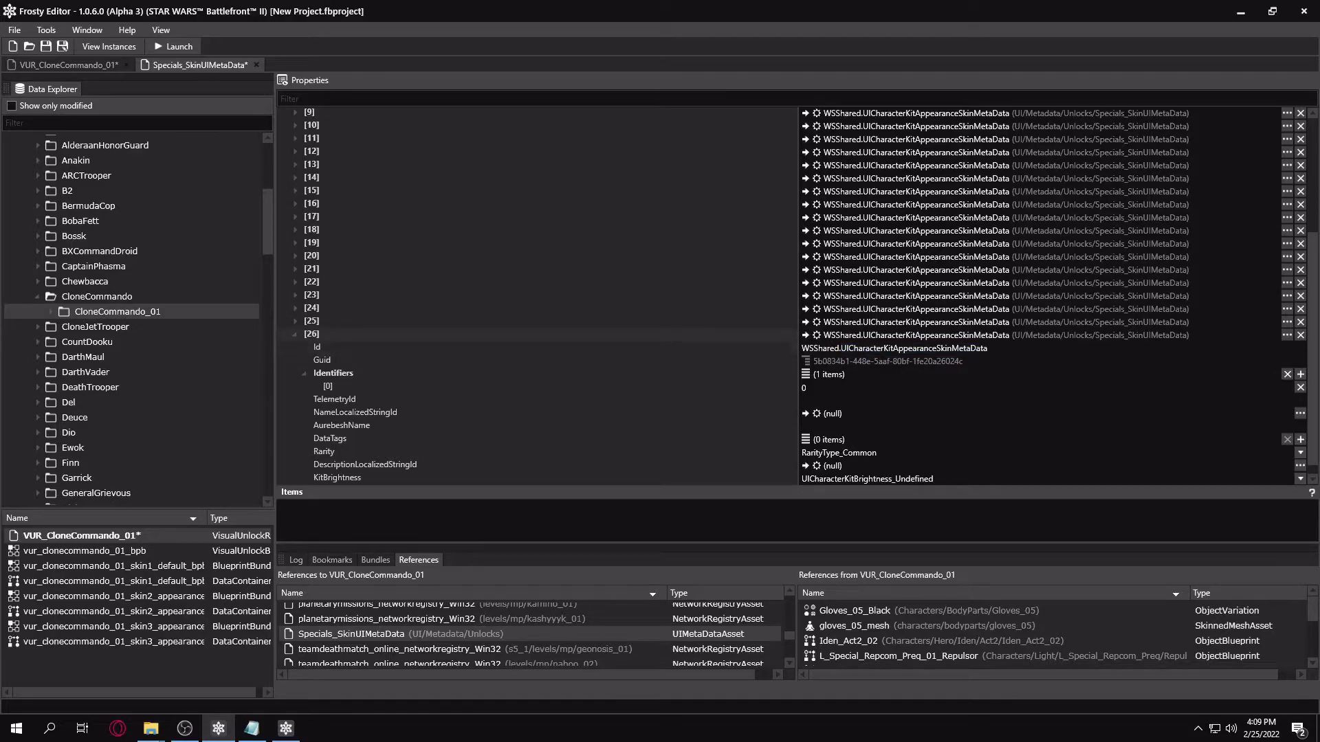
left_click(286, 729)
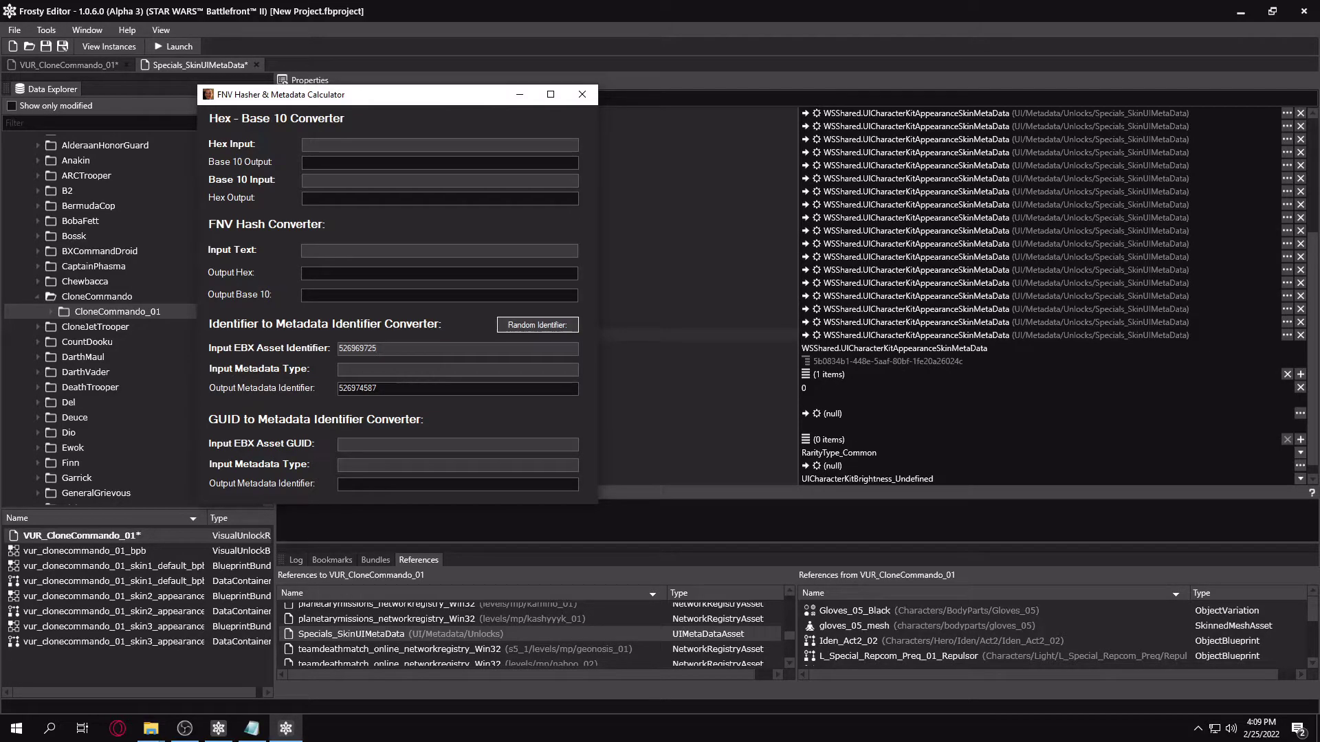
key("ctrl+v")
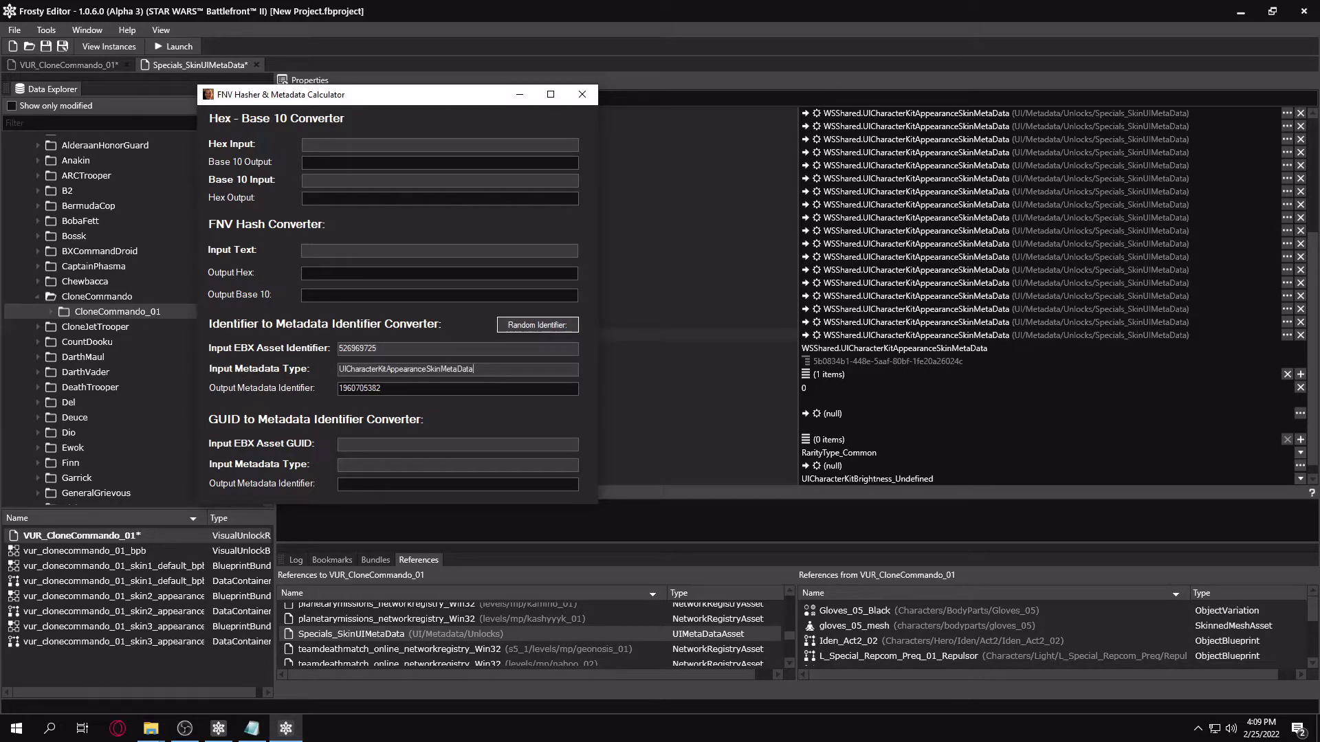
left_click_drag(384, 389, 339, 388)
key("ctrl+c")
double_click(805, 388)
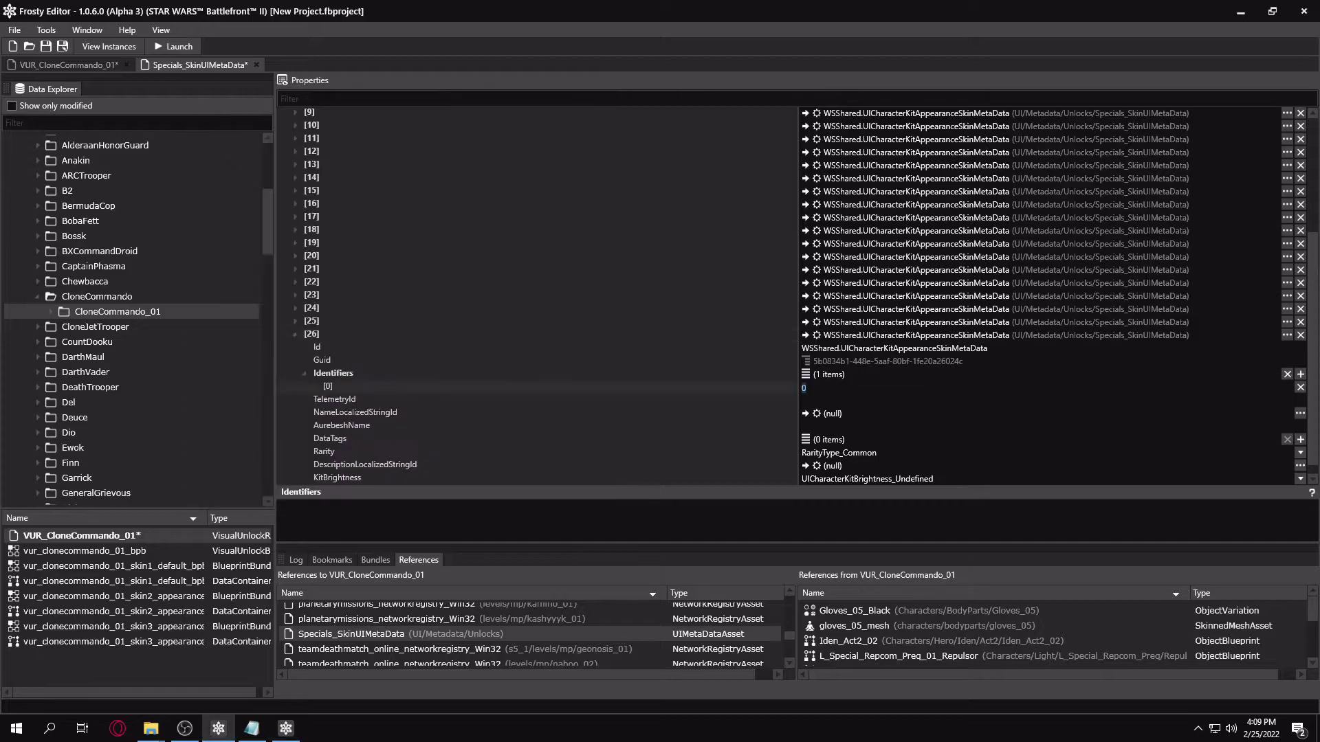
key("ctrl+v")
left_click(537, 373)
key("Left")
left_click(356, 400)
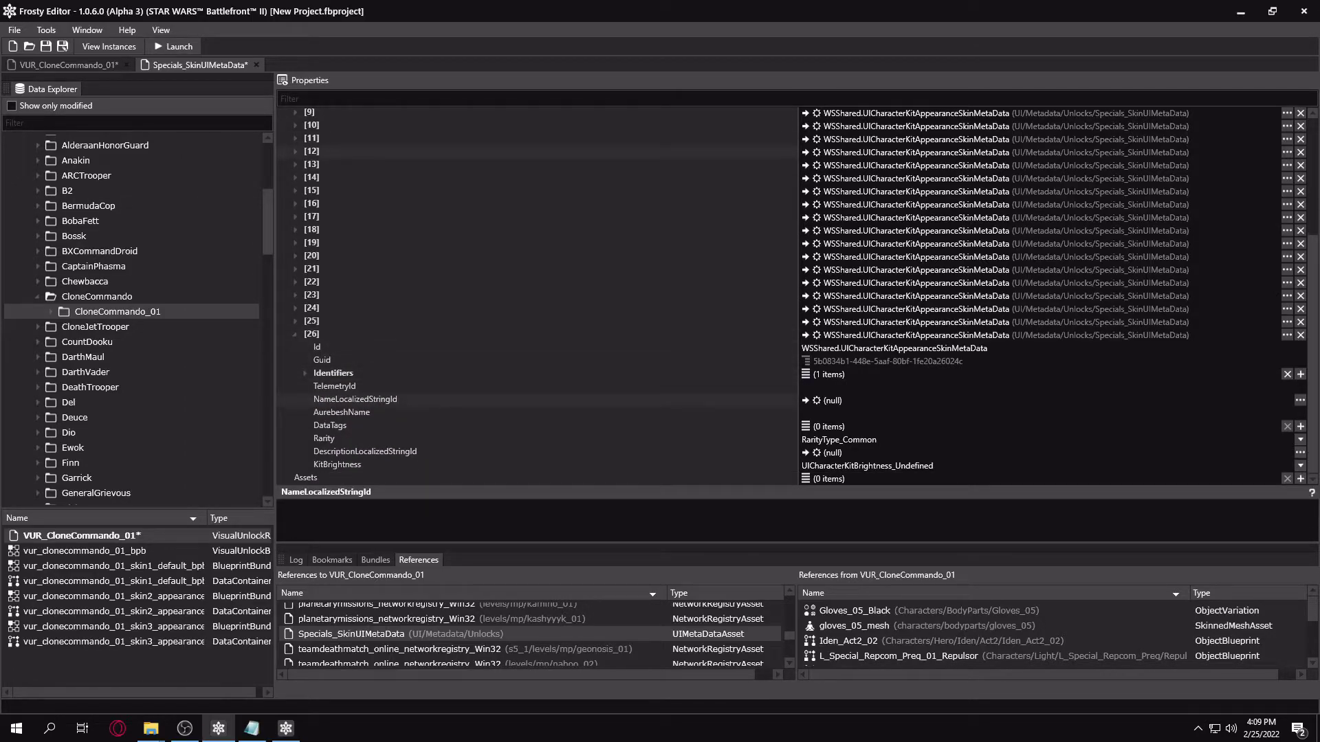
- Add a localized string in the Localized String Editor with generated hash 0x30976308 and the value "Tutorial Skin 1"
left_click(161, 30)
left_click(209, 90)
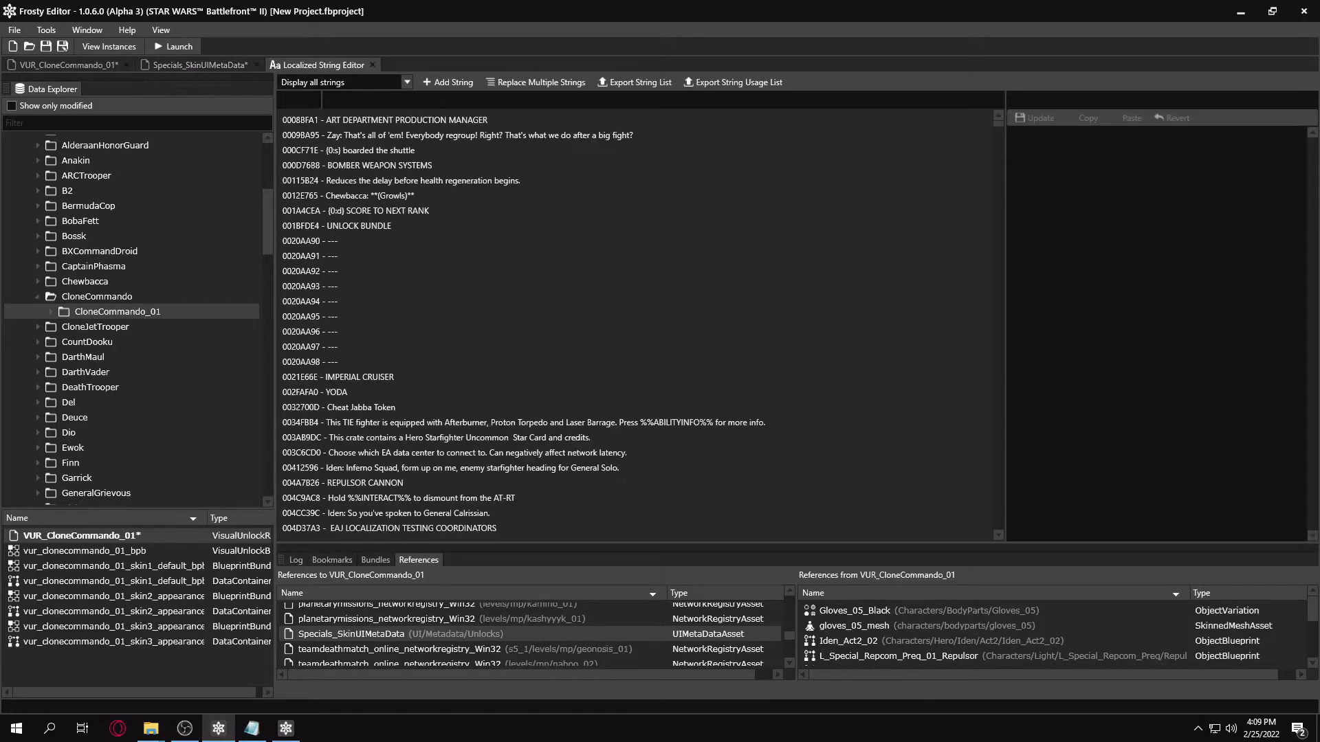
left_click(448, 82)
left_click(788, 445)
left_click(691, 390)
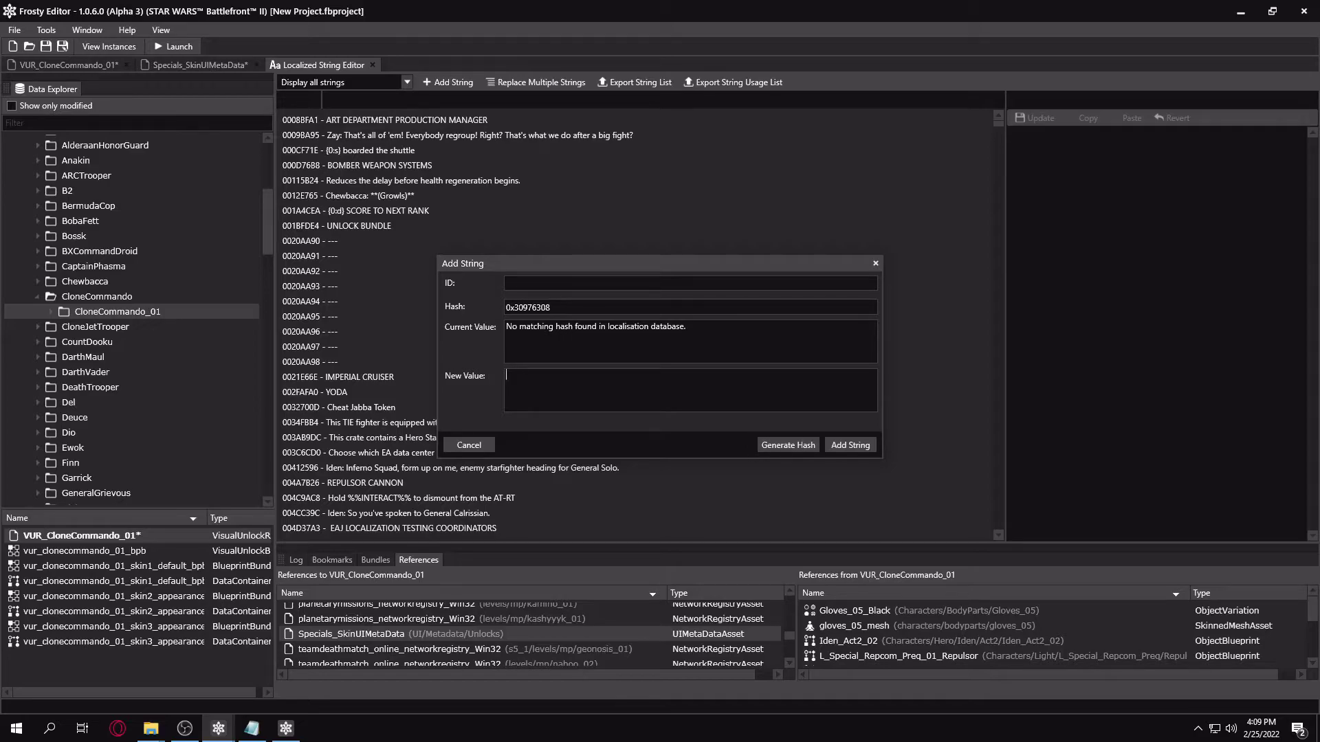
type("Tutorial Skin 1")
left_click(850, 445)
- Show only modified strings, copy the "Tutorial Skin 1" hash, 30976308, and return to Specials_SkinUIMetaData
left_click(364, 82)
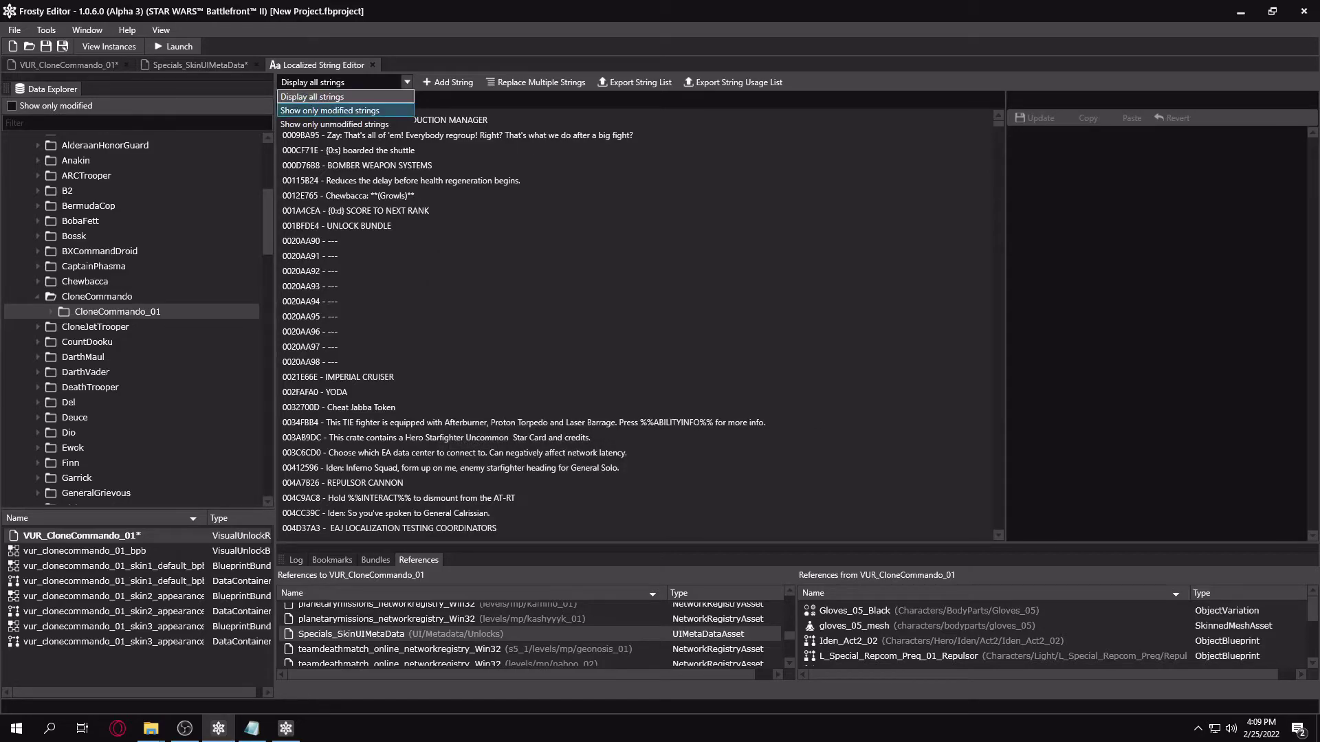
left_click(358, 111)
left_click(351, 120)
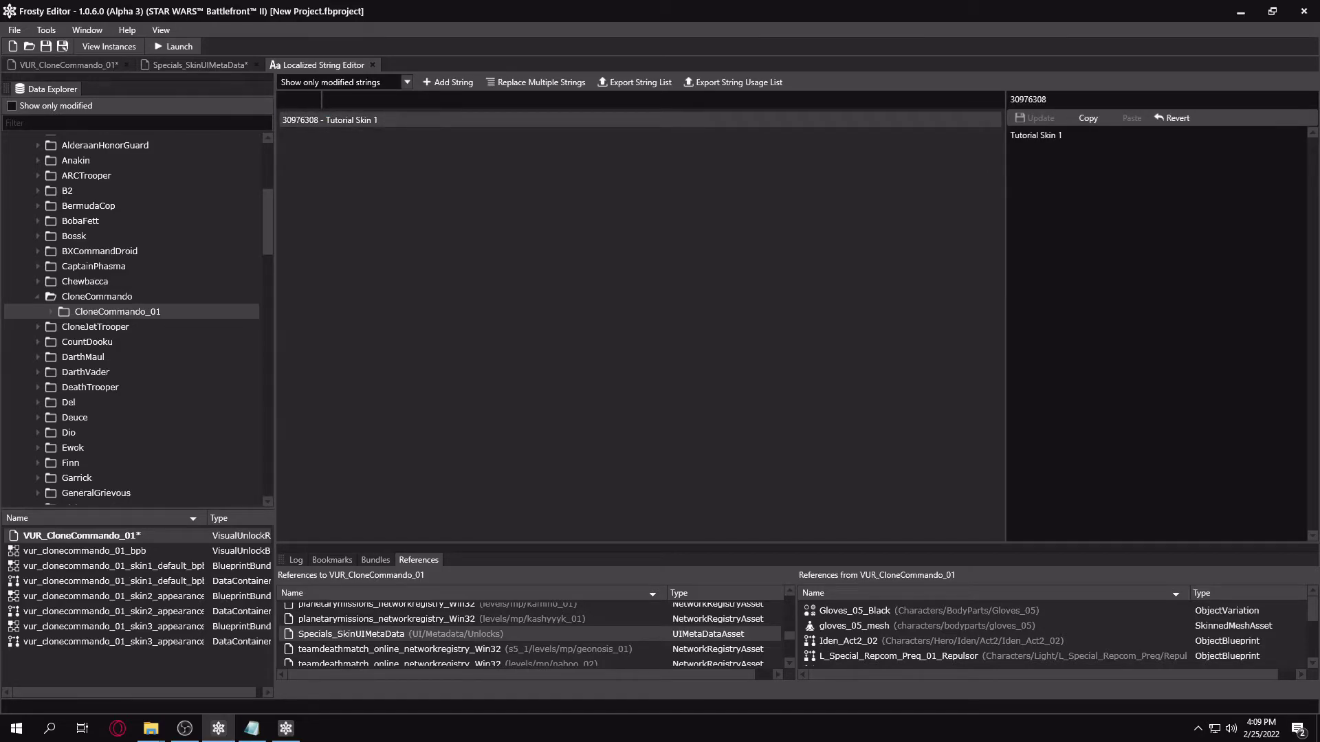
double_click(1028, 100)
left_click(199, 66)
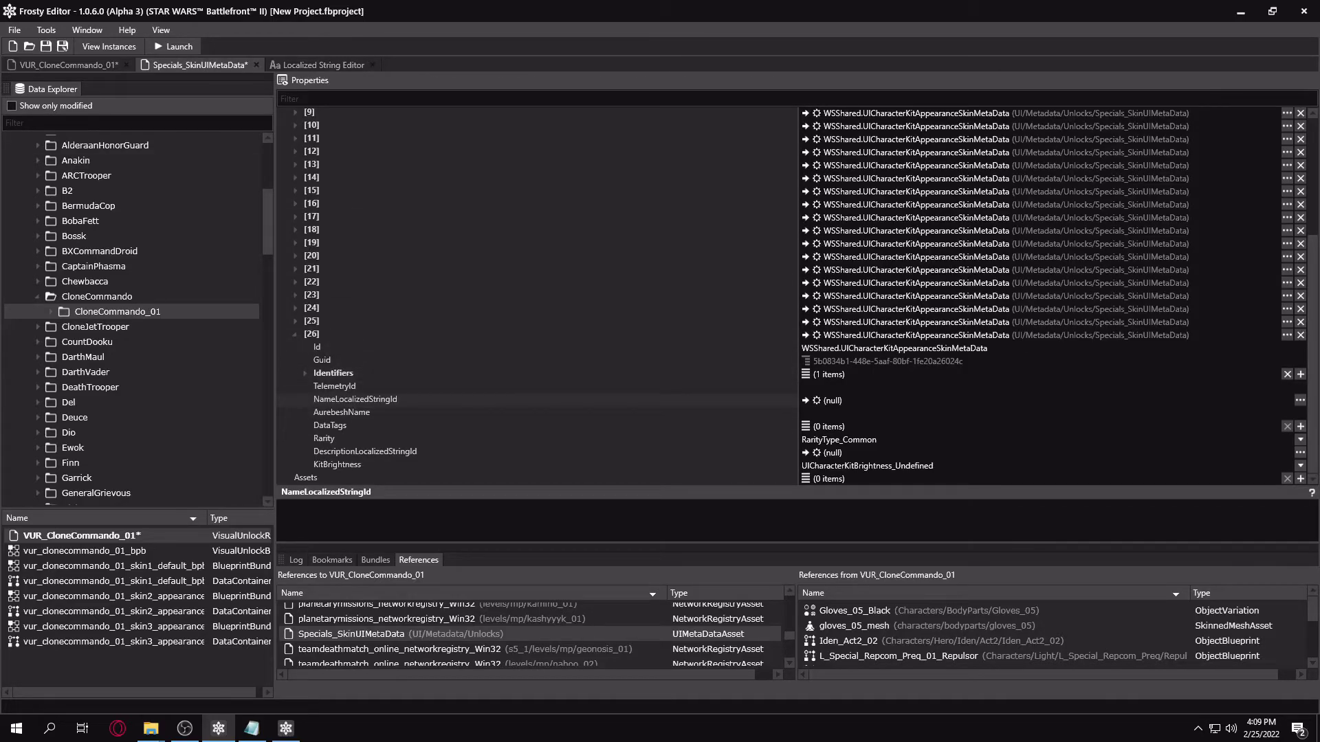
- Create a LocalizedStringId for item [26]'s NameLocalizedStringId and set its StringHash to the copied hash, 30976308
left_click(1301, 400)
left_click(887, 460)
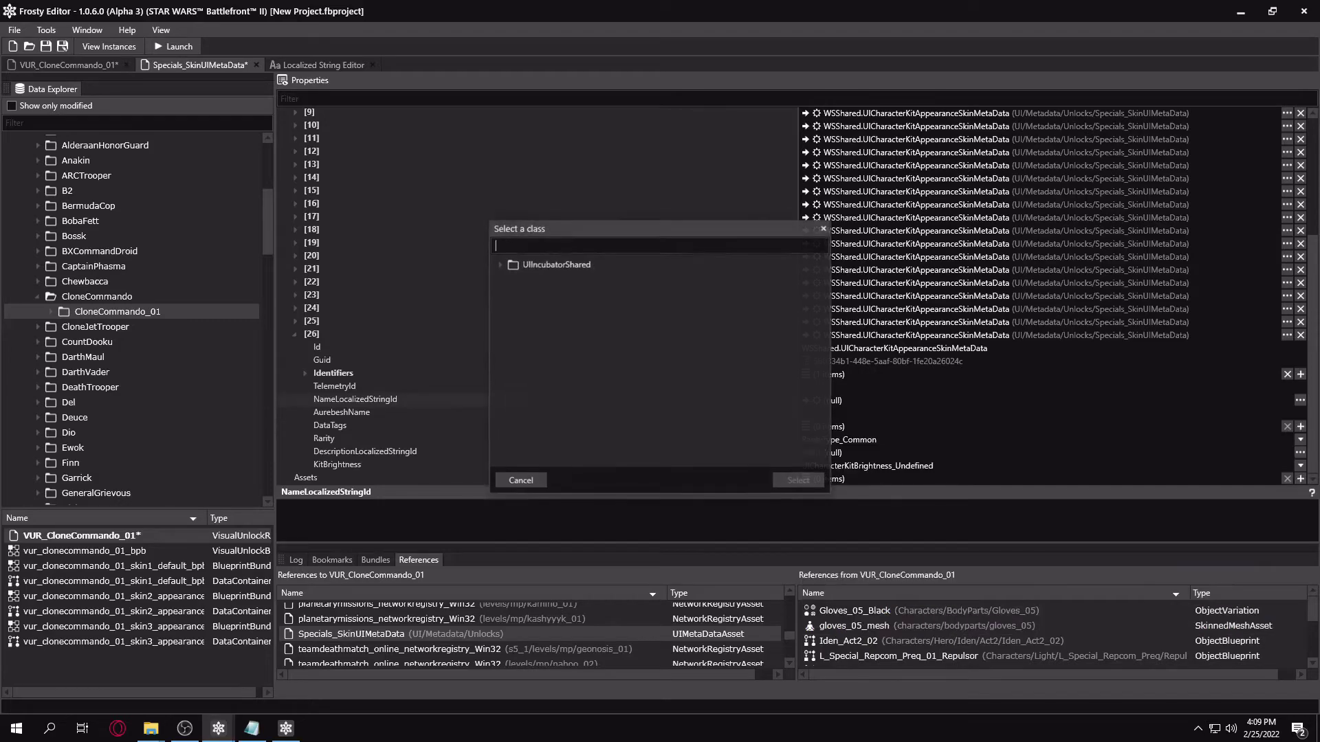
double_click(555, 265)
double_click(559, 281)
left_click(305, 399)
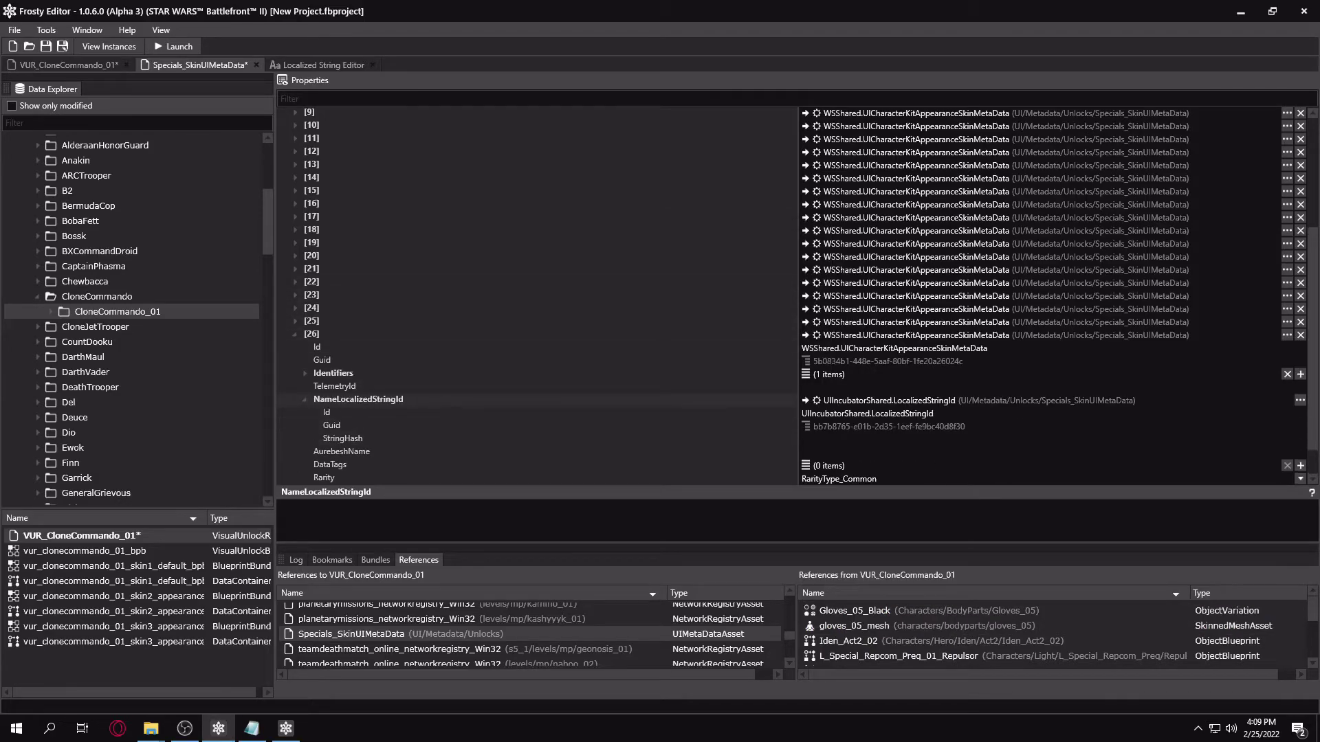
double_click(820, 440)
key("ctrl+v")
key("Return")
left_click(304, 399)
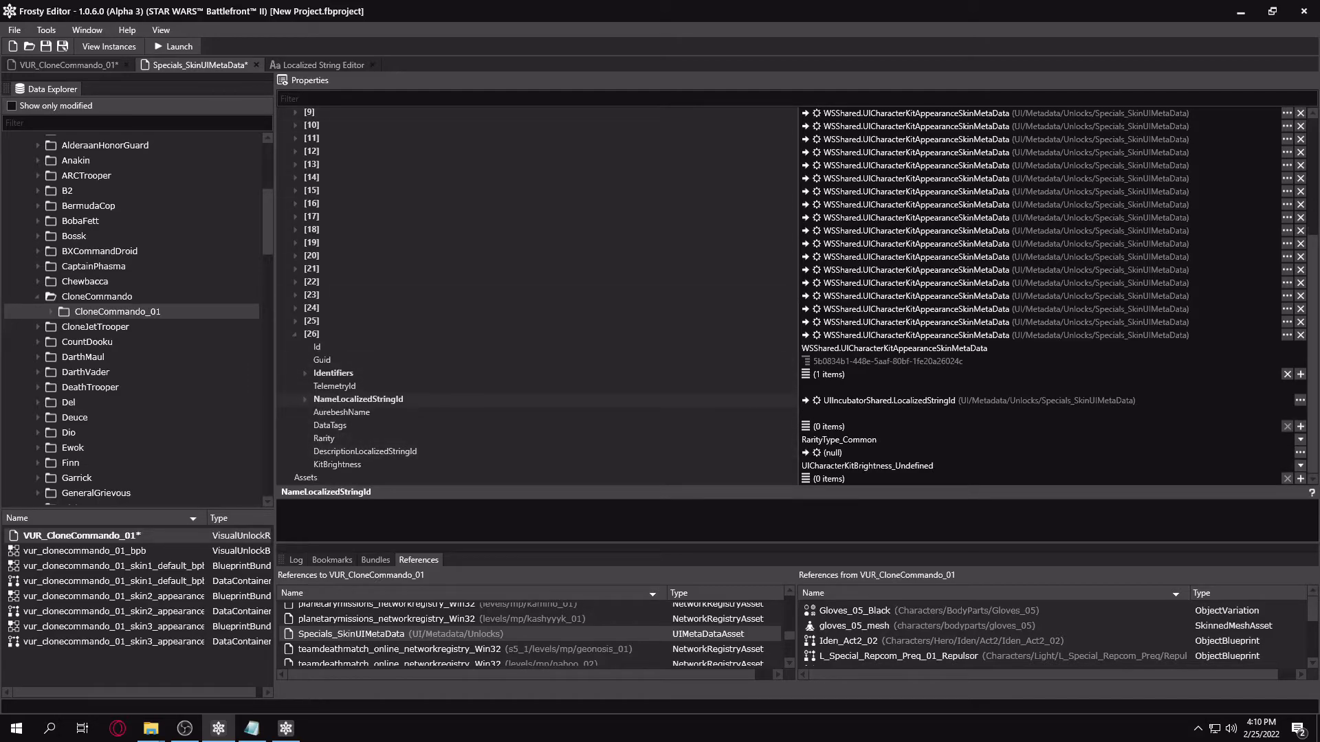
- Add a localized string in the Localized String Editor with generated hash 0x143eca63 and the value "Tutorial Skin 1 Description"
left_click(320, 65)
left_click(448, 82)
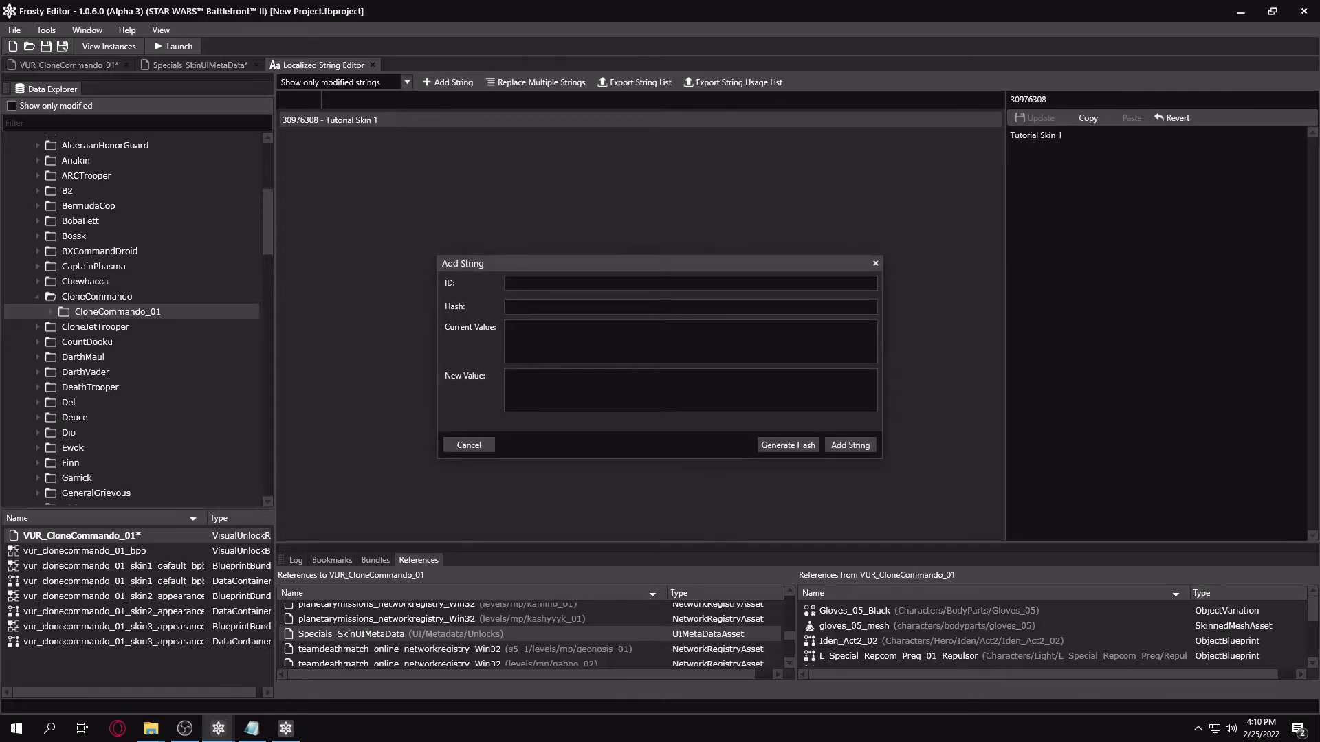
left_click(788, 445)
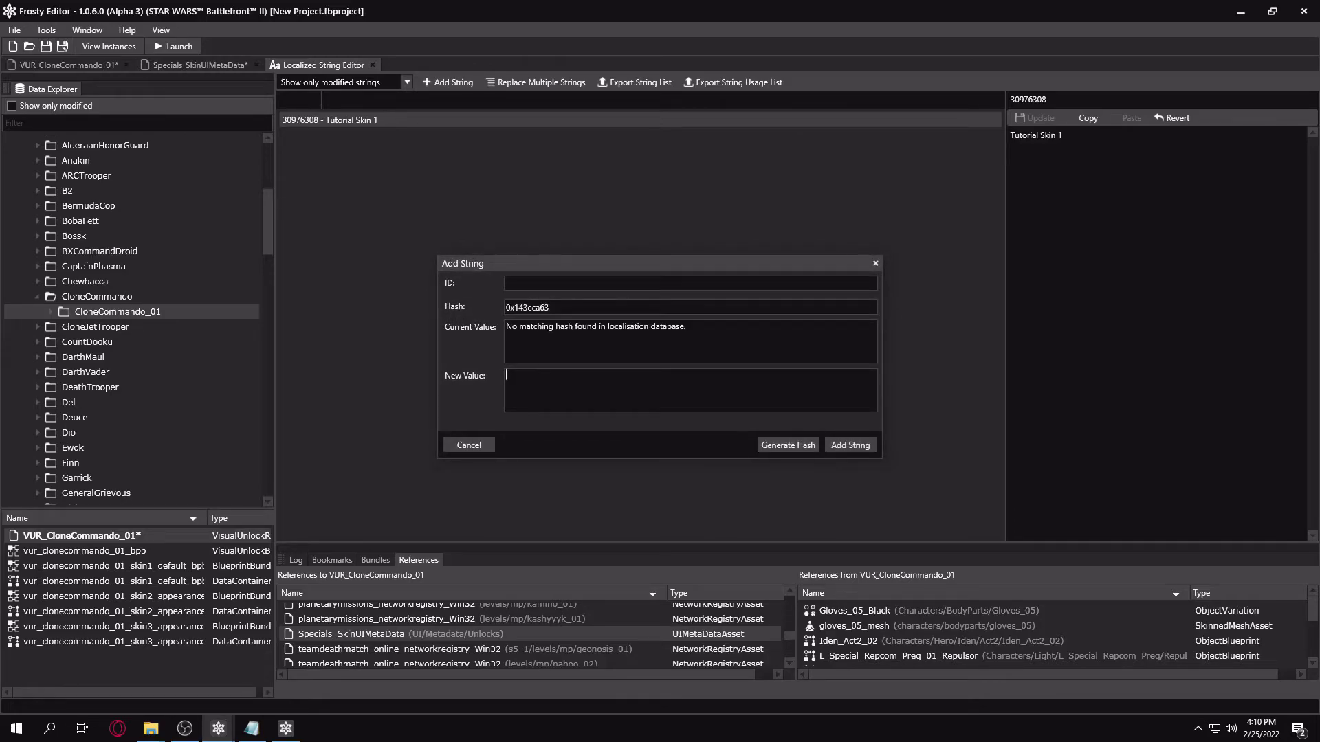
type("Tutorial Skin 1 Description")
left_click(851, 445)
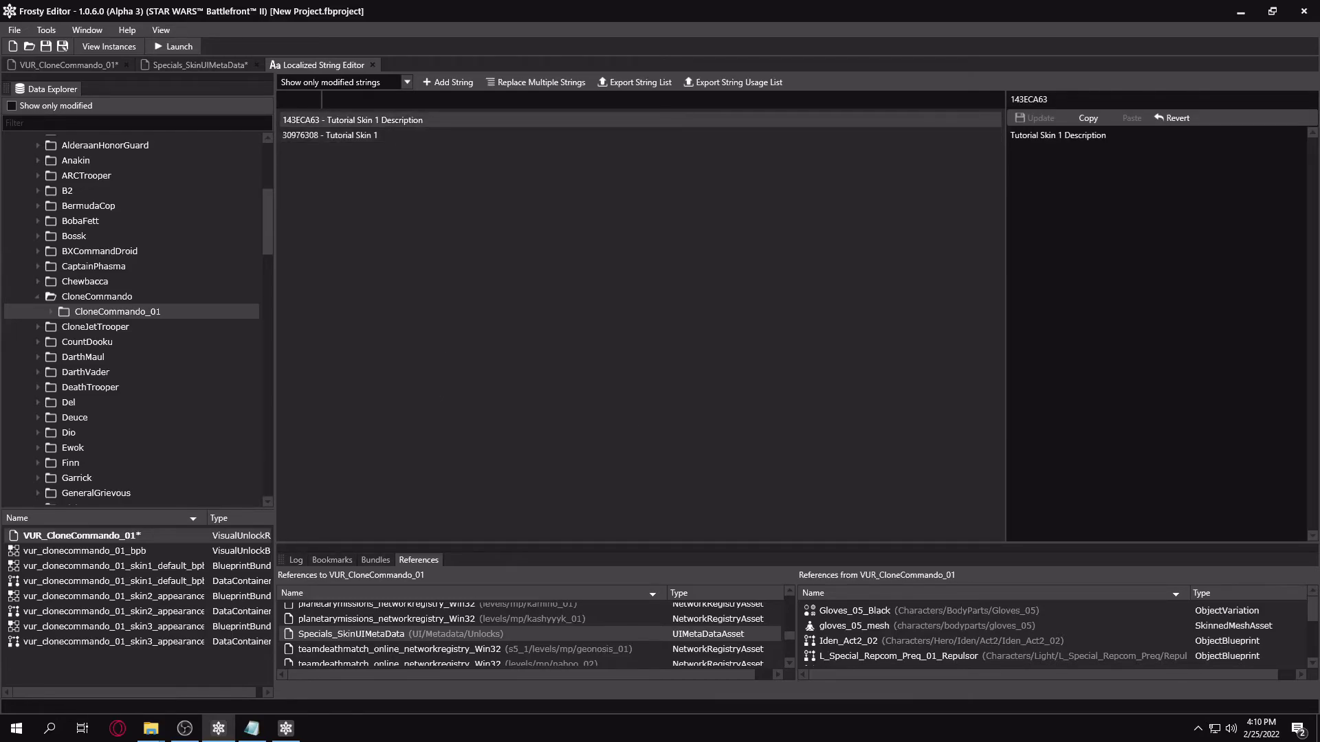
- Copy the description string's hash, 143ECA63, and create a LocalizedStringId for item [26]'s DescriptionLocalizedStringId in Specials_SkinUIMetaData
double_click(1029, 99)
key("ctrl+c")
left_click(199, 65)
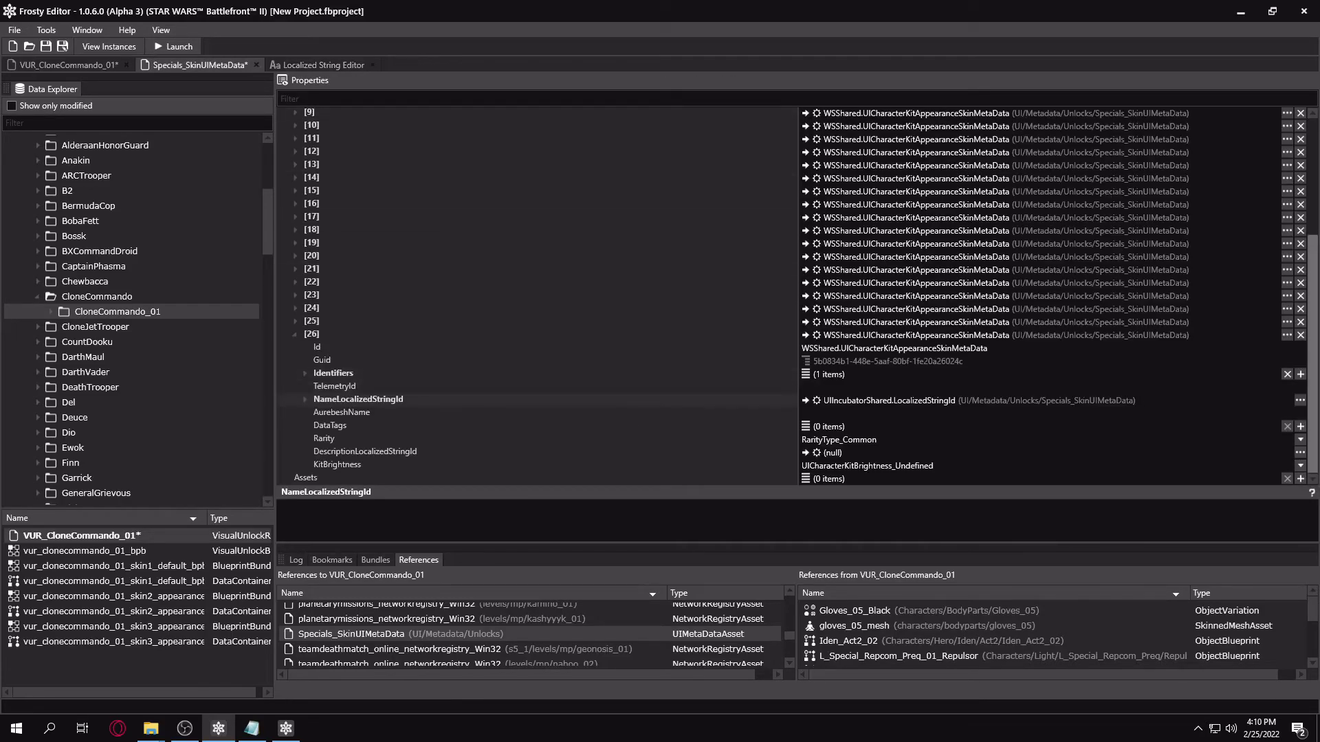
left_click(1300, 453)
left_click(1054, 514)
left_click(498, 265)
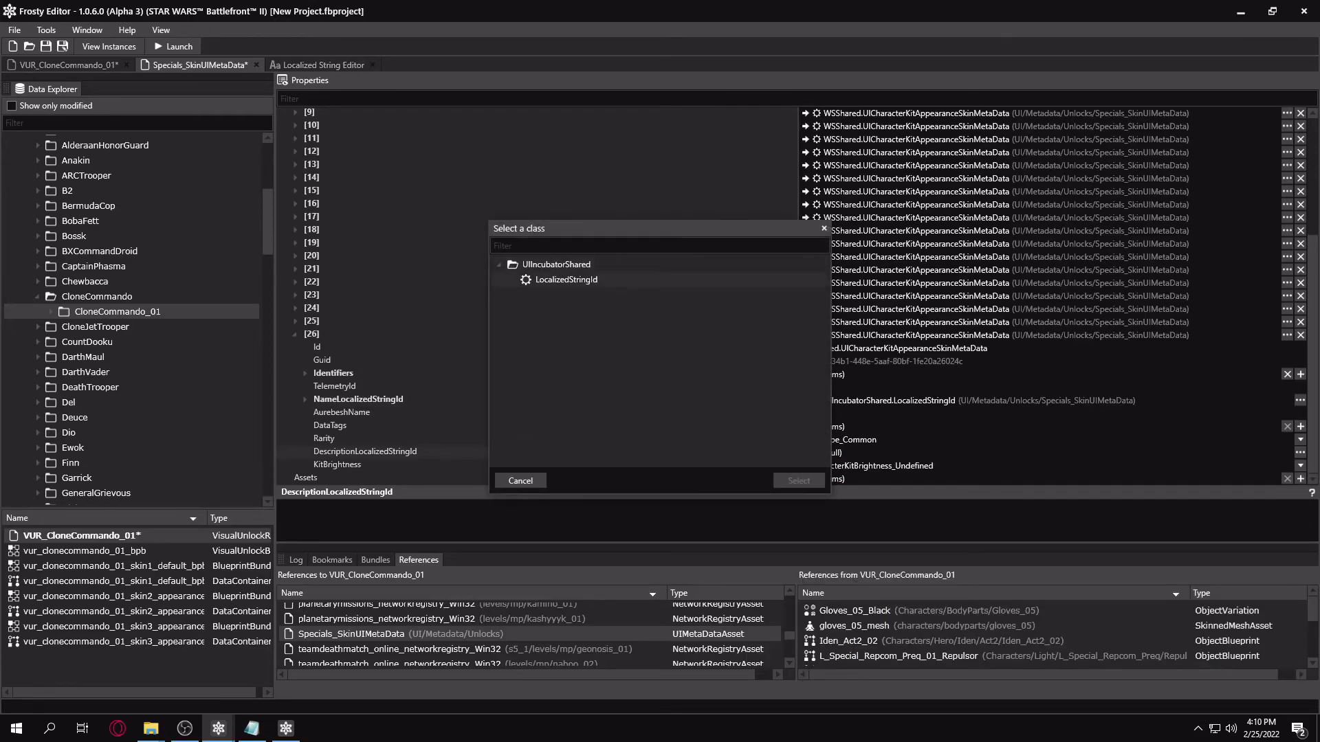
double_click(565, 281)
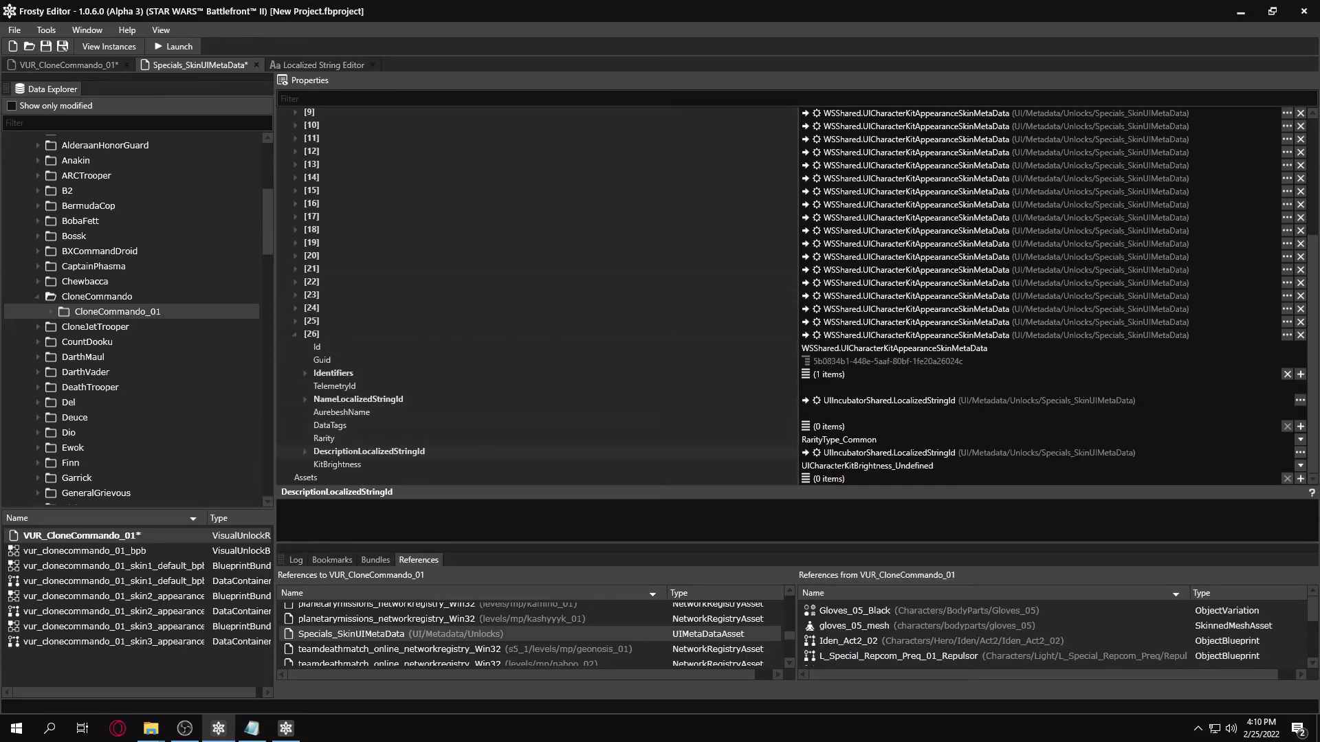
- Set the StringHash of item [26]'s DescriptionLocalizedStringId to the copied hash, 143ECA63, and collapse the entry
left_click(305, 452)
scroll(305, 452, "down", 2)
left_click(822, 440)
double_click(822, 453)
key("ctrl+v")
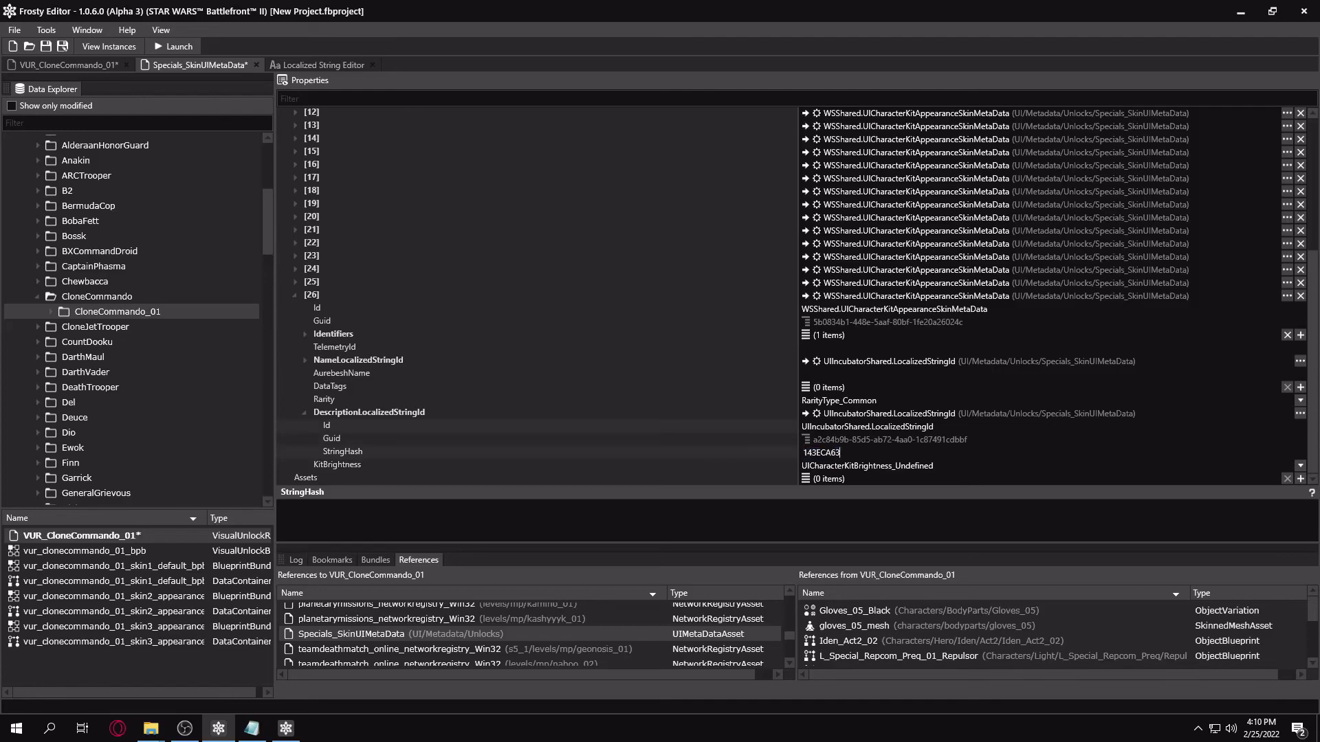
left_click(305, 412)
left_click(305, 412)
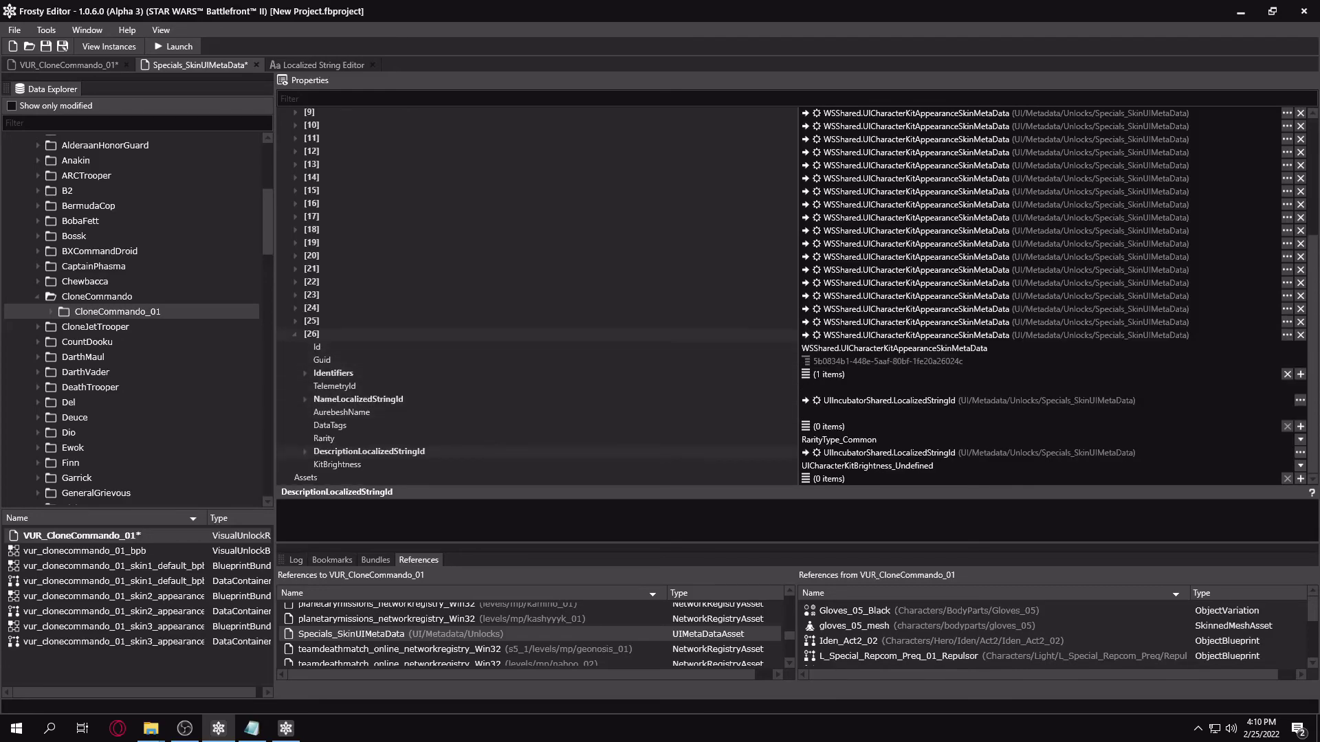